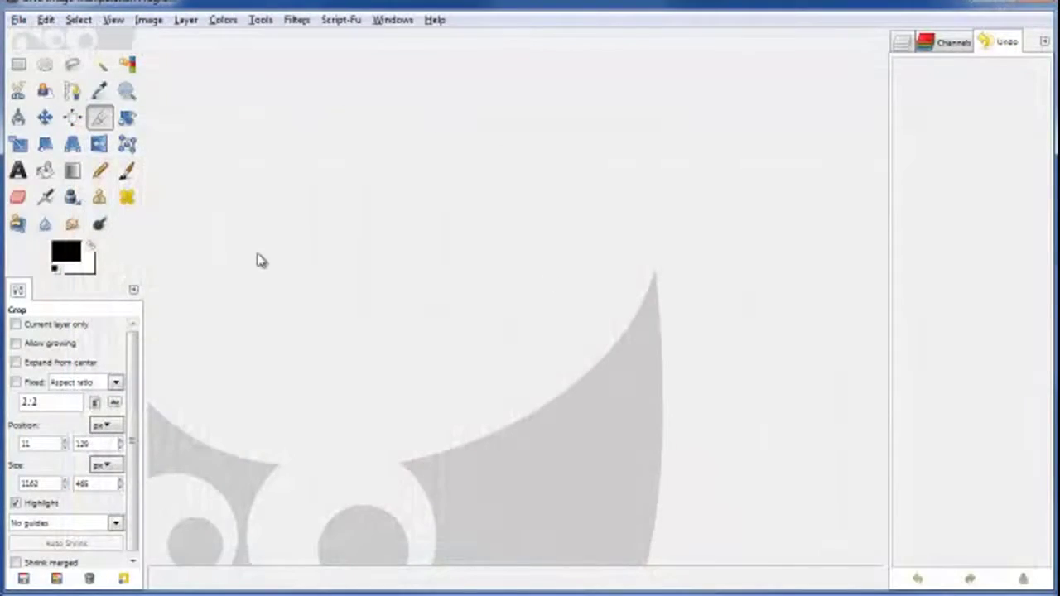
Step: Create a new blank image 1280 px wide and 720 px high
click(18, 20)
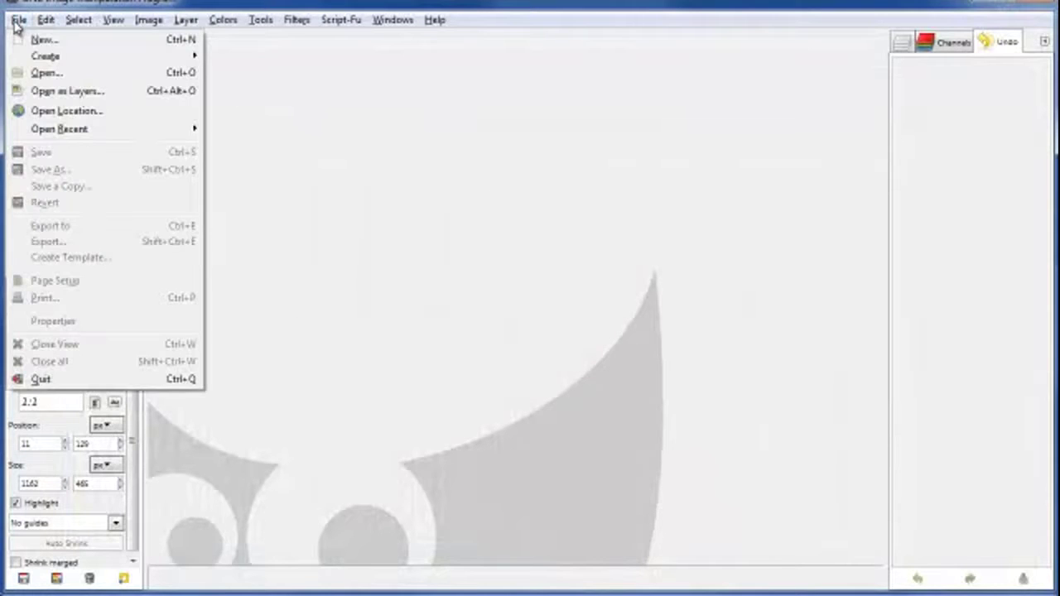
click(33, 41)
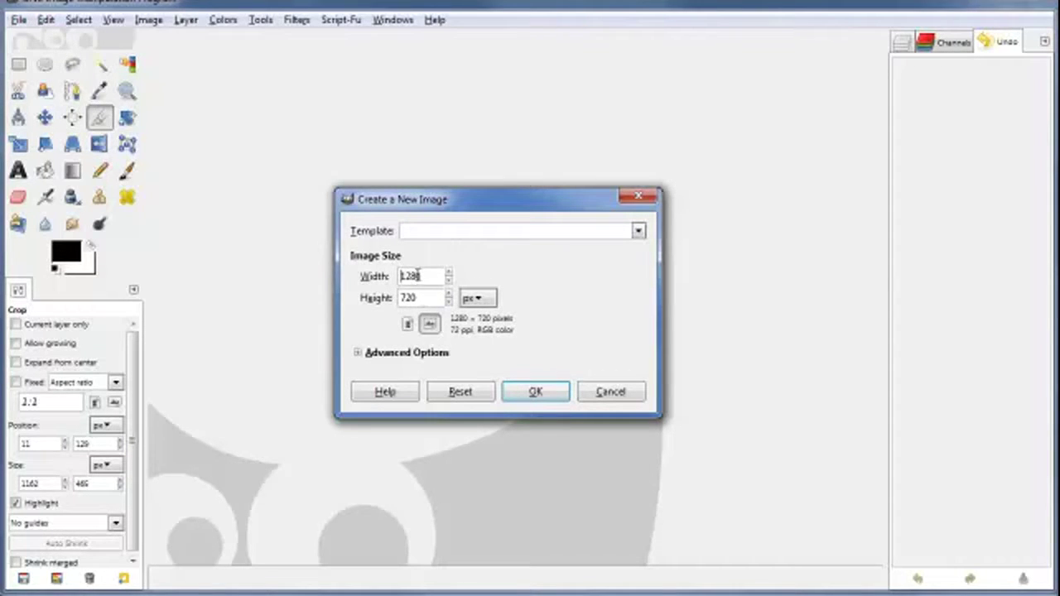
click(540, 394)
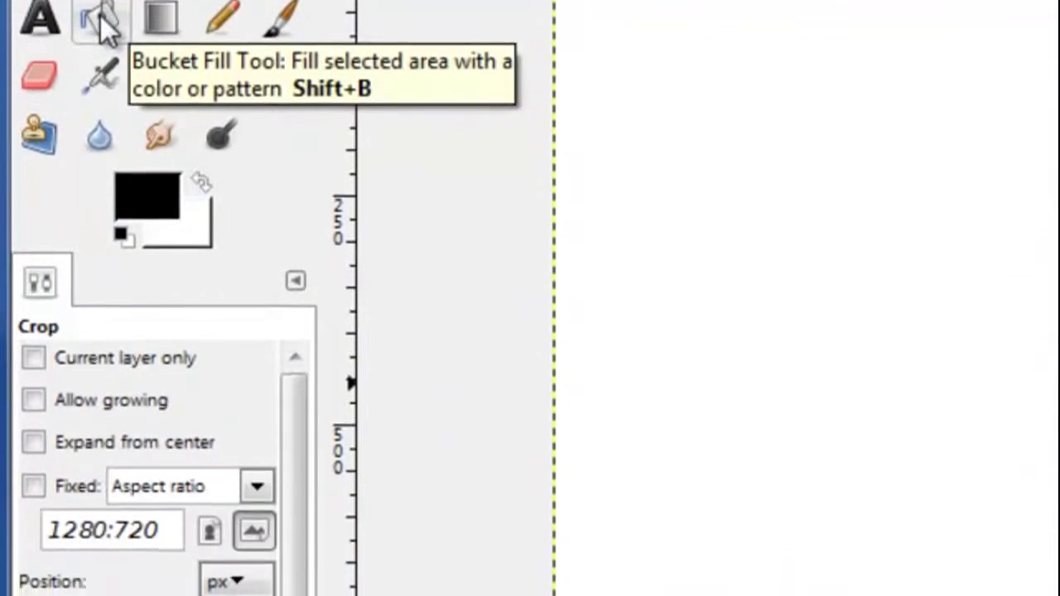
Step: Bucket-fill the whole canvas with the Tree Bark pattern
click(93, 154)
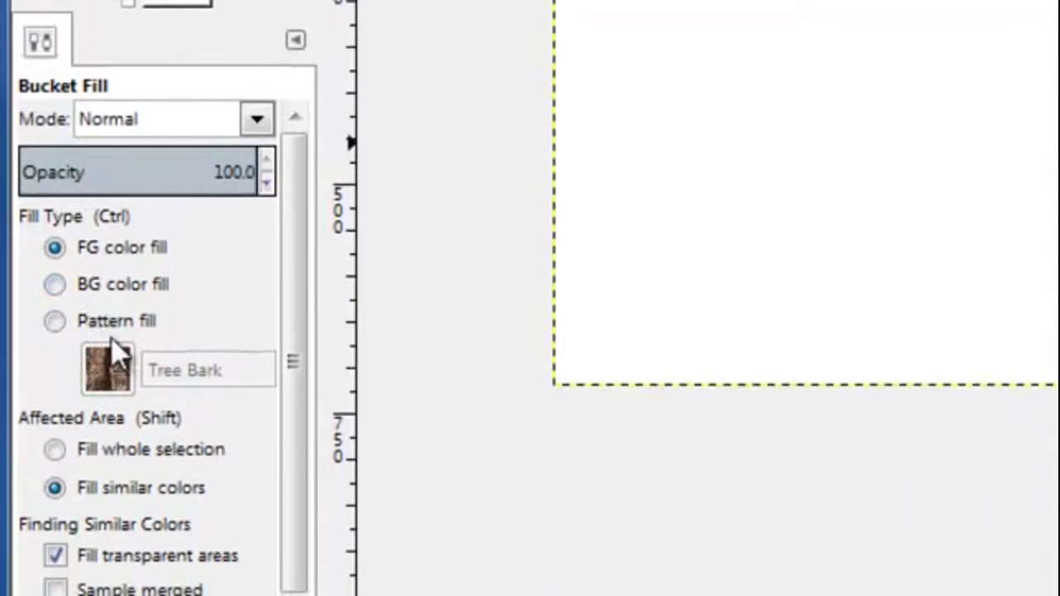
click(57, 319)
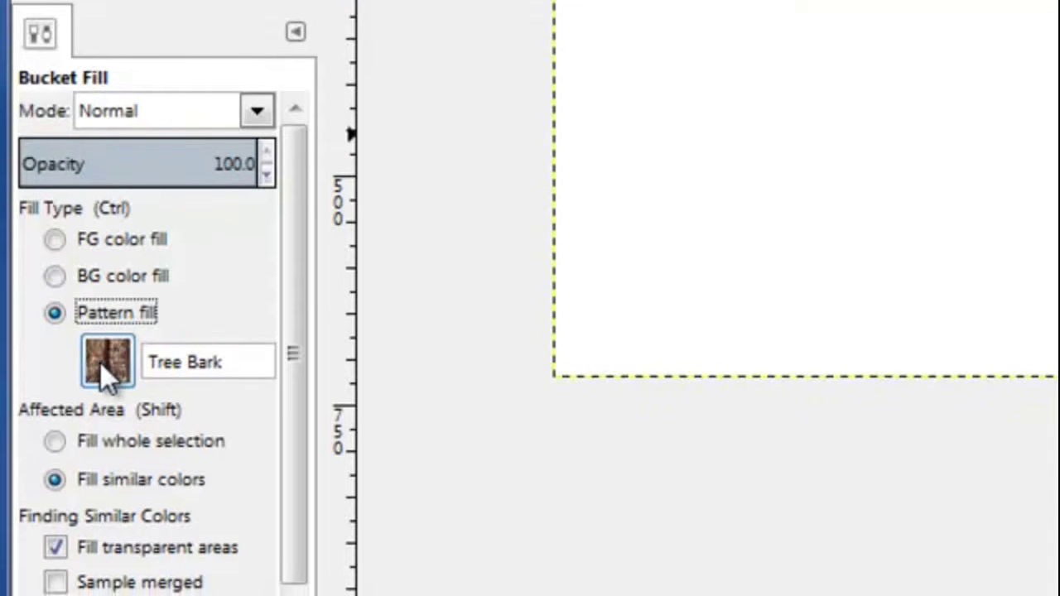
click(101, 313)
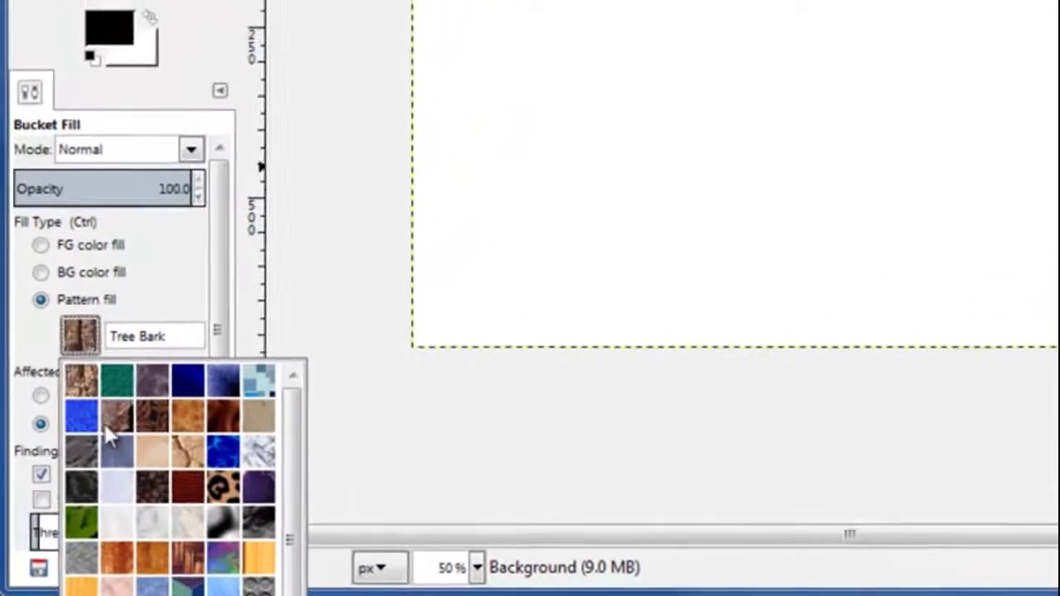
click(63, 372)
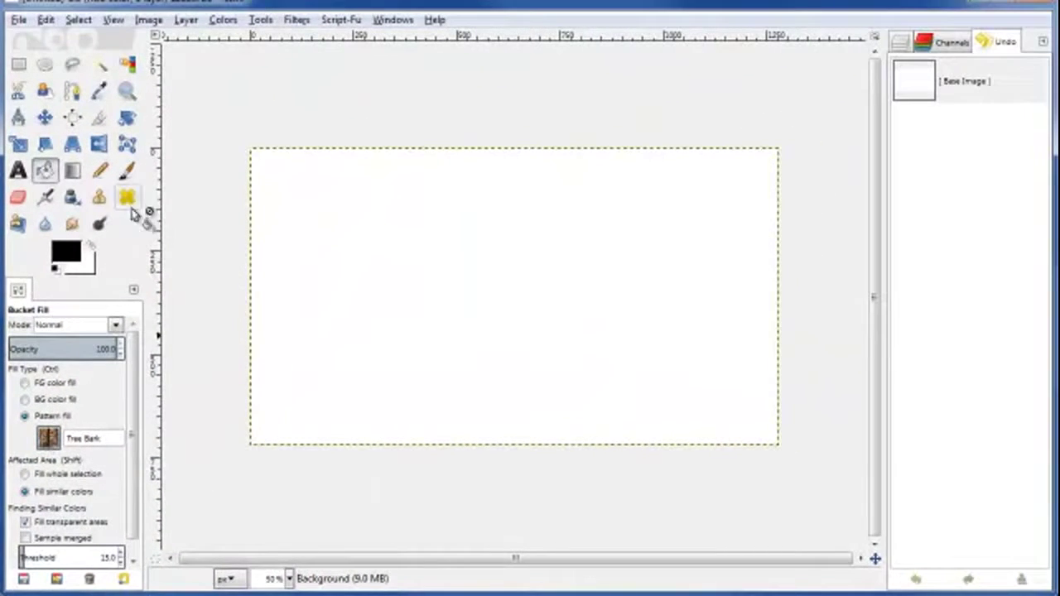
click(404, 311)
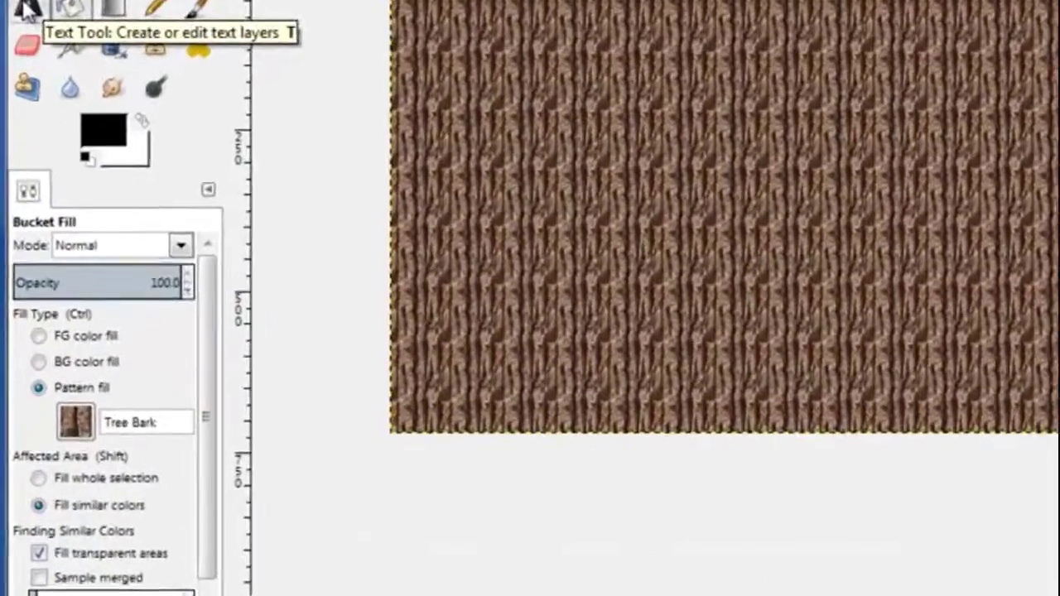
Step: Add the text "My Text Here" in black Arial Bold at 150 px inside a text box about 1044 × 342 px
click(19, 170)
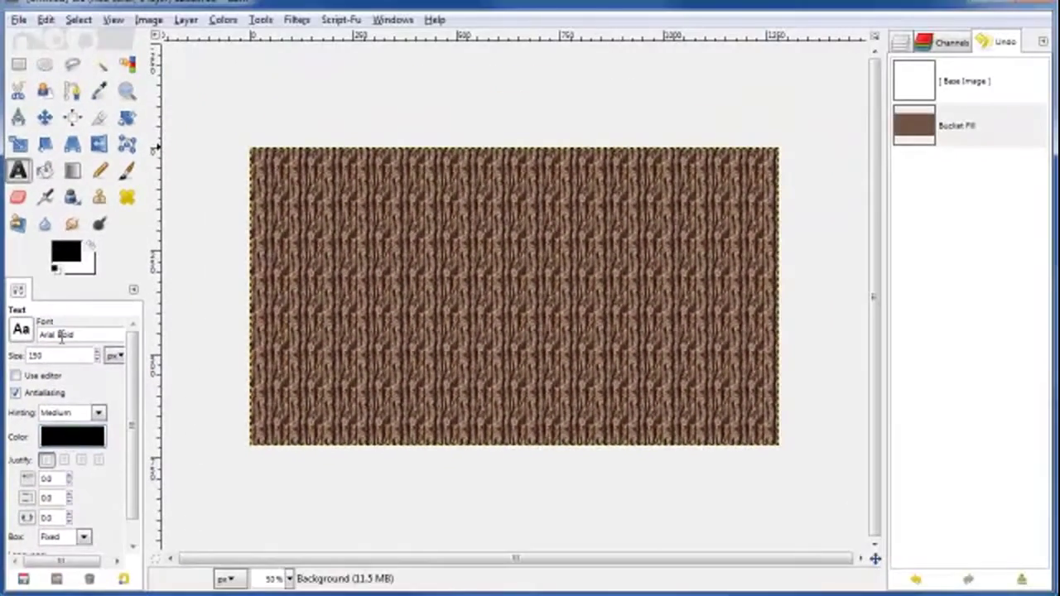
click(438, 121)
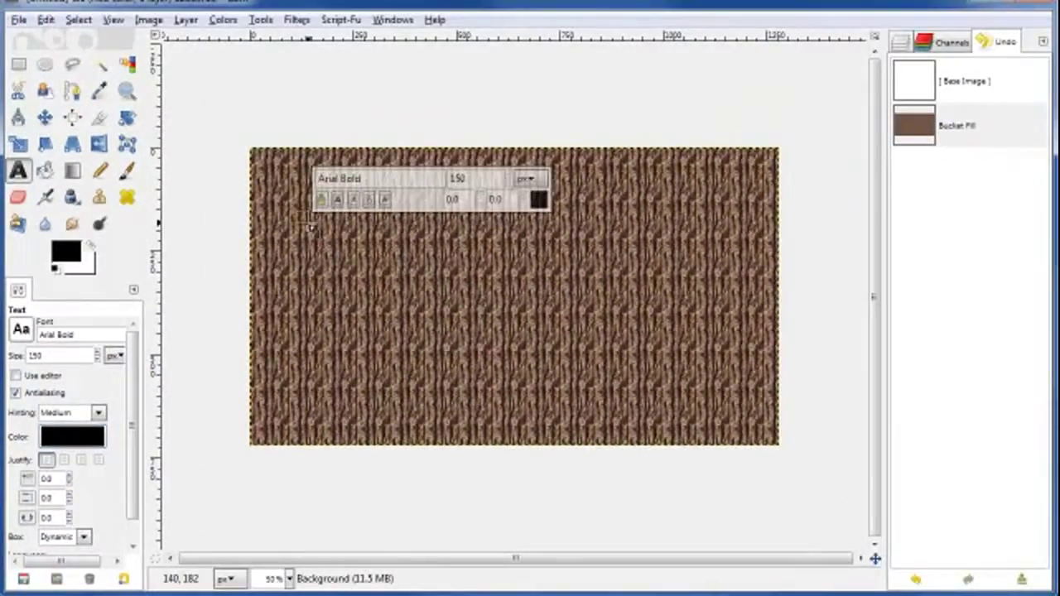
drag(312, 221, 738, 361)
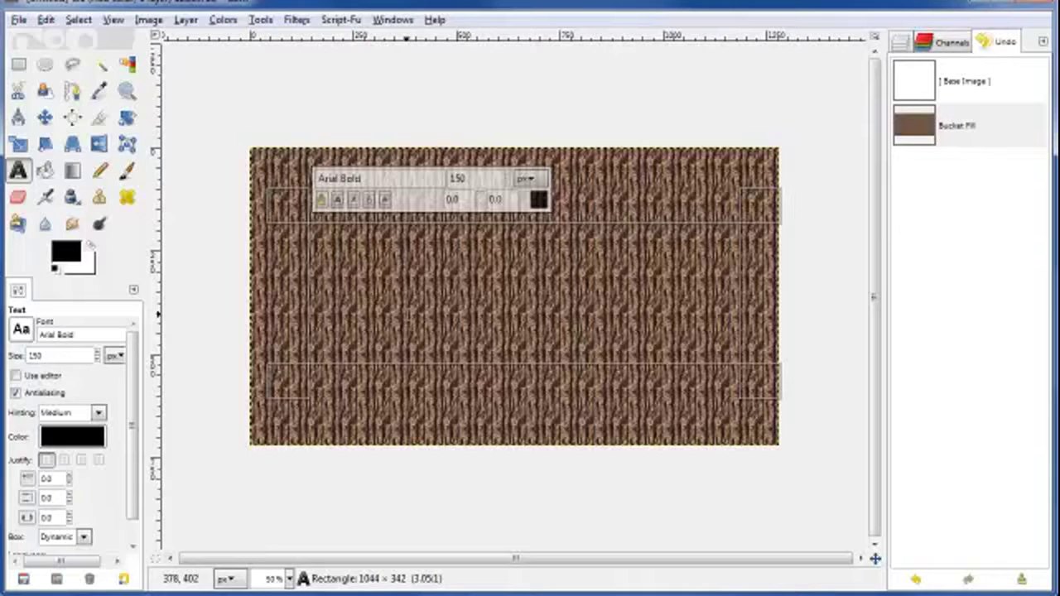
text(My Text Here)
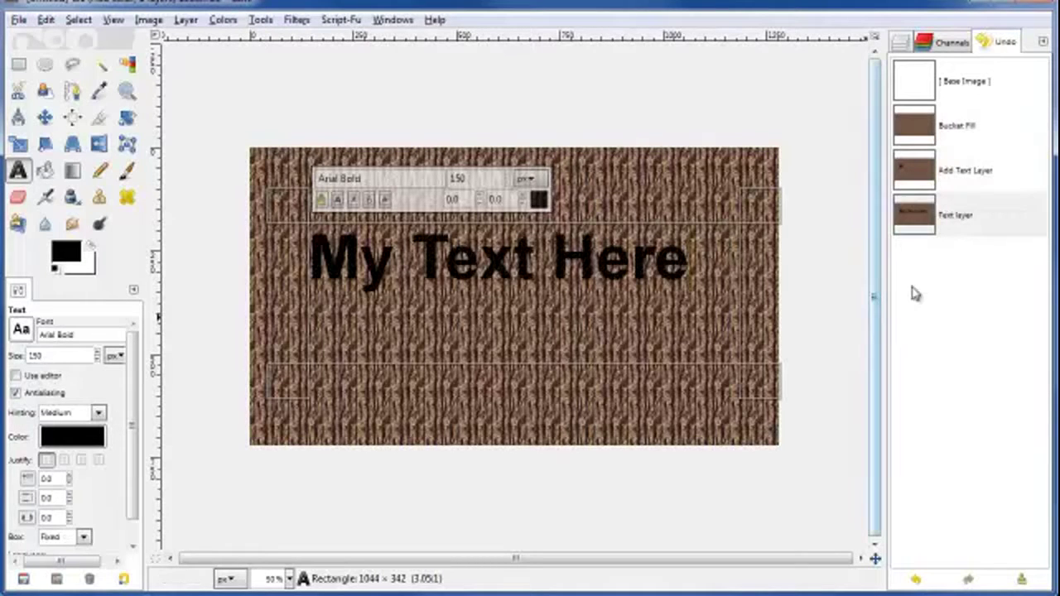
Step: Turn the My Text Here layer's alpha into a selection and copy the Background layer's pixels inside it
click(903, 46)
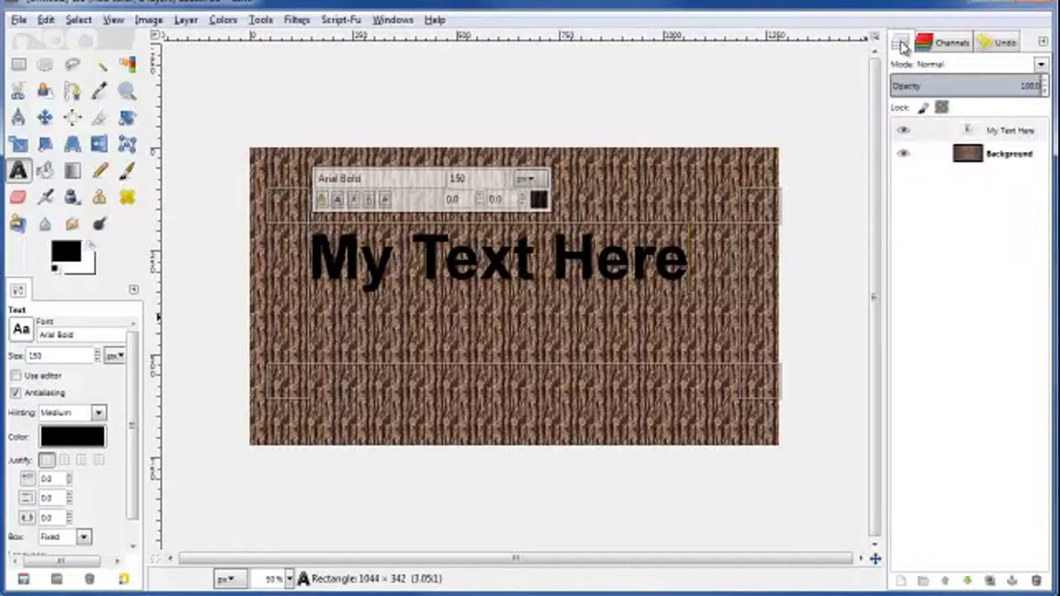
right_click(1009, 135)
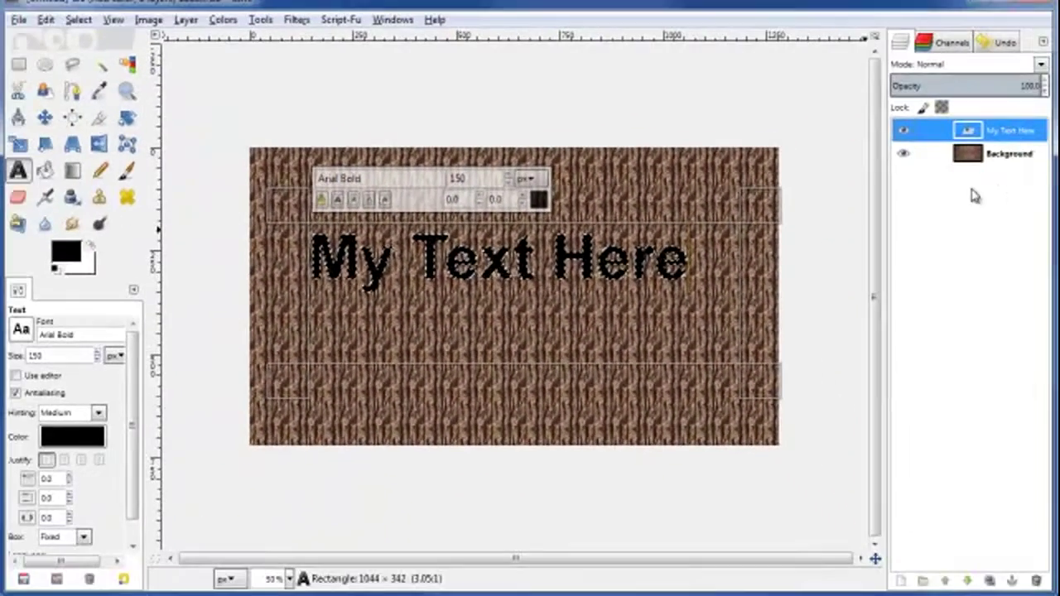
click(1007, 156)
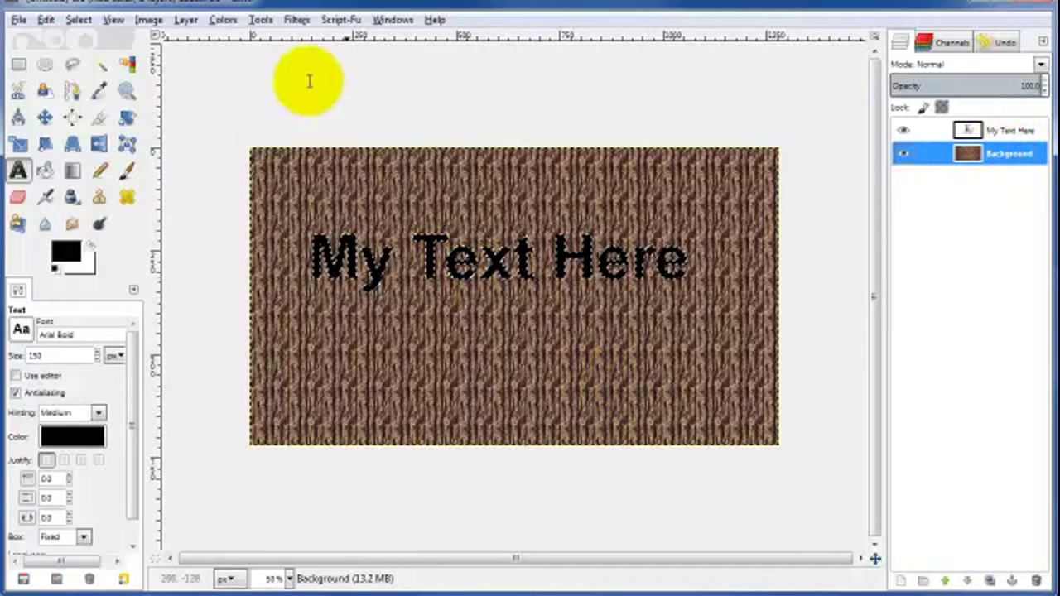
click(45, 19)
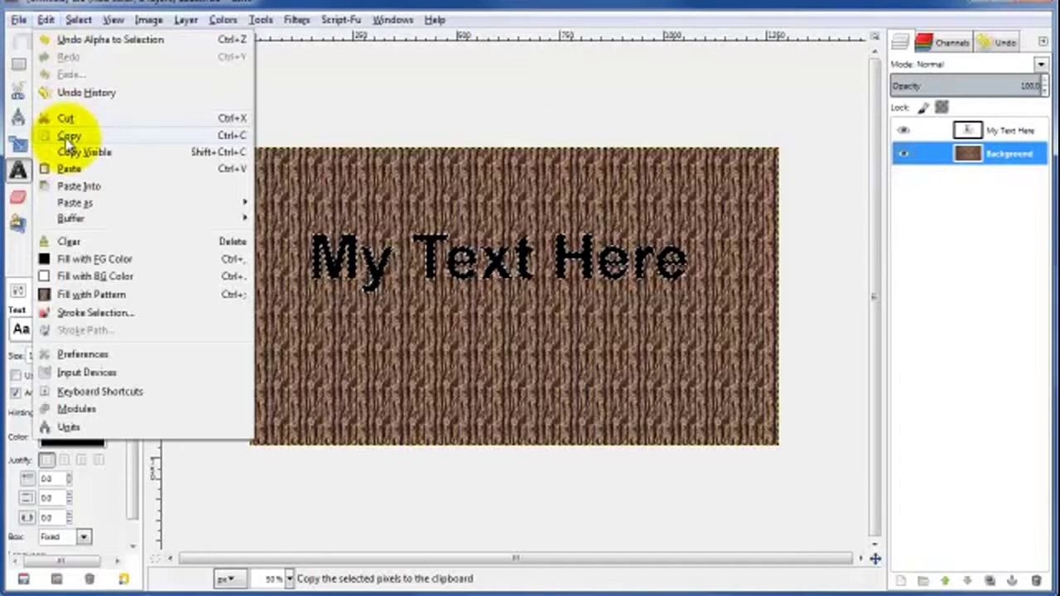
click(68, 138)
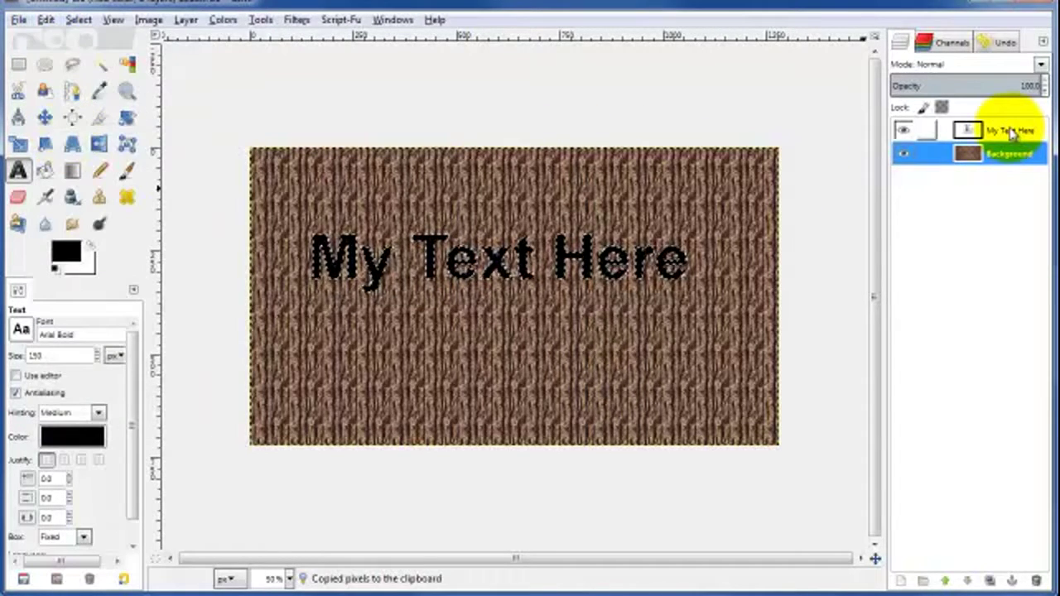
Step: Paste the copied bark onto the My Text Here layer and anchor it, checking the lettering with the Background briefly hidden
click(1012, 134)
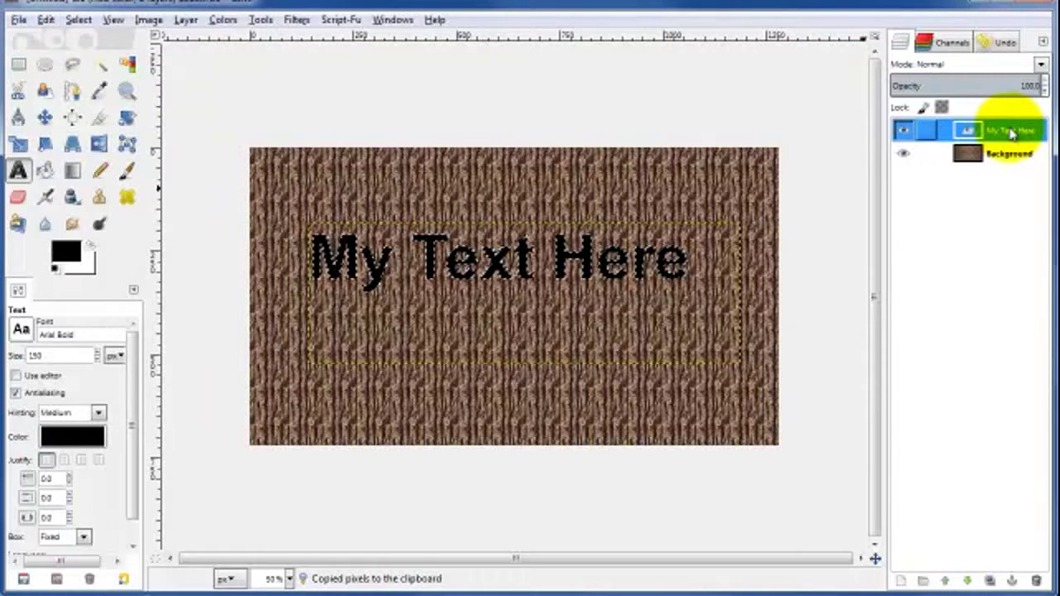
click(44, 23)
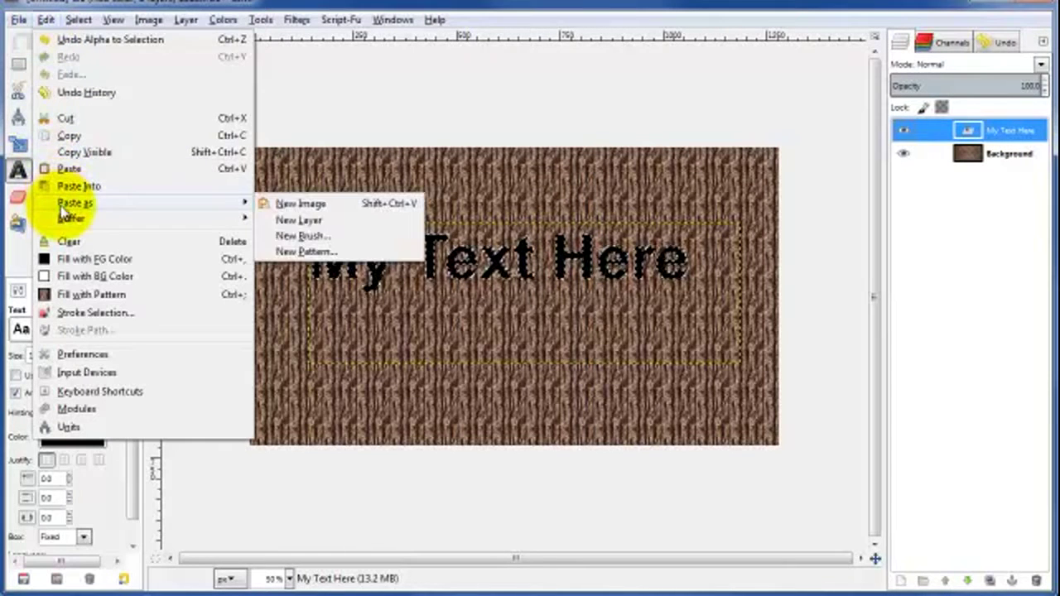
click(70, 169)
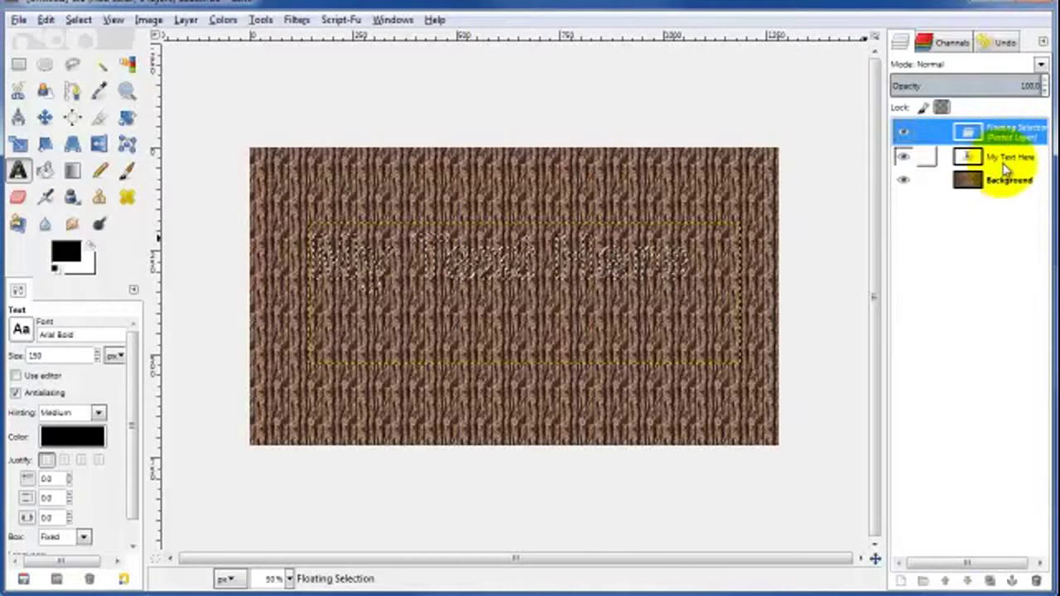
click(1013, 584)
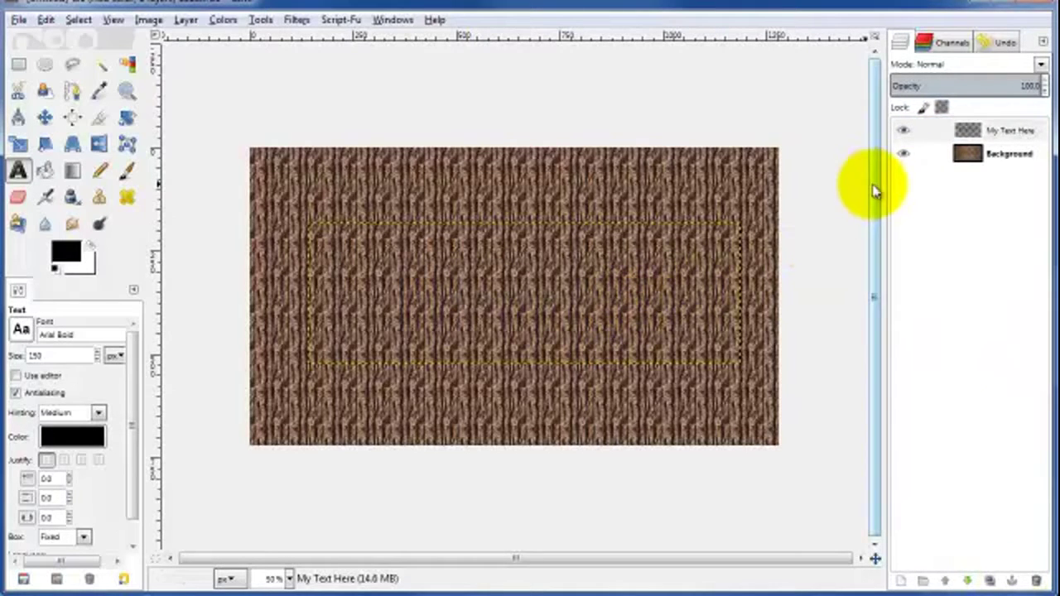
click(902, 154)
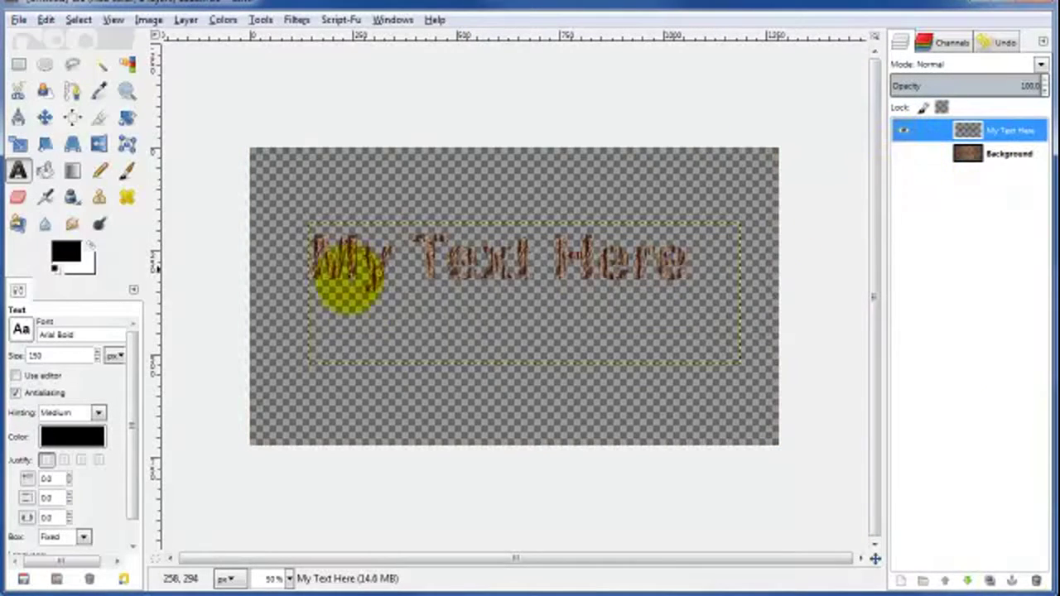
click(902, 154)
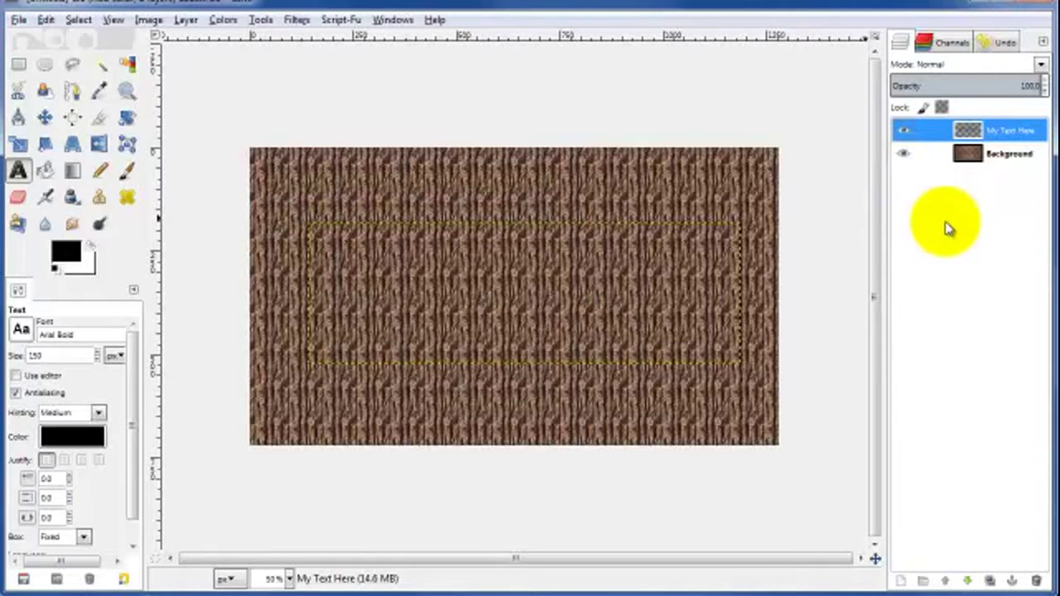
Step: Add a new 1280 × 720 px transparent layer and convert the My Text Here layer's alpha to a selection
click(901, 582)
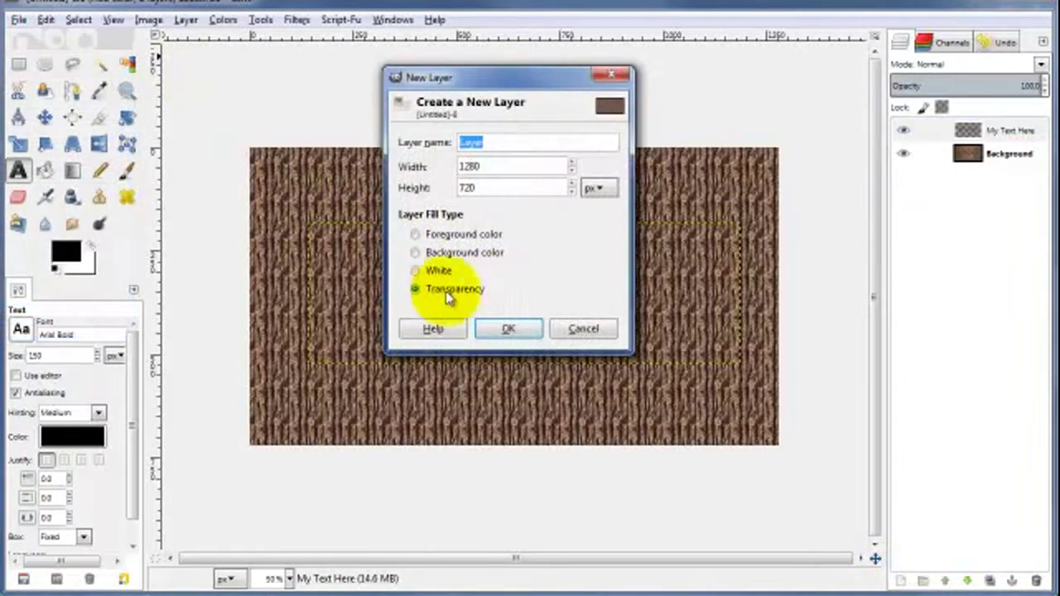
click(513, 329)
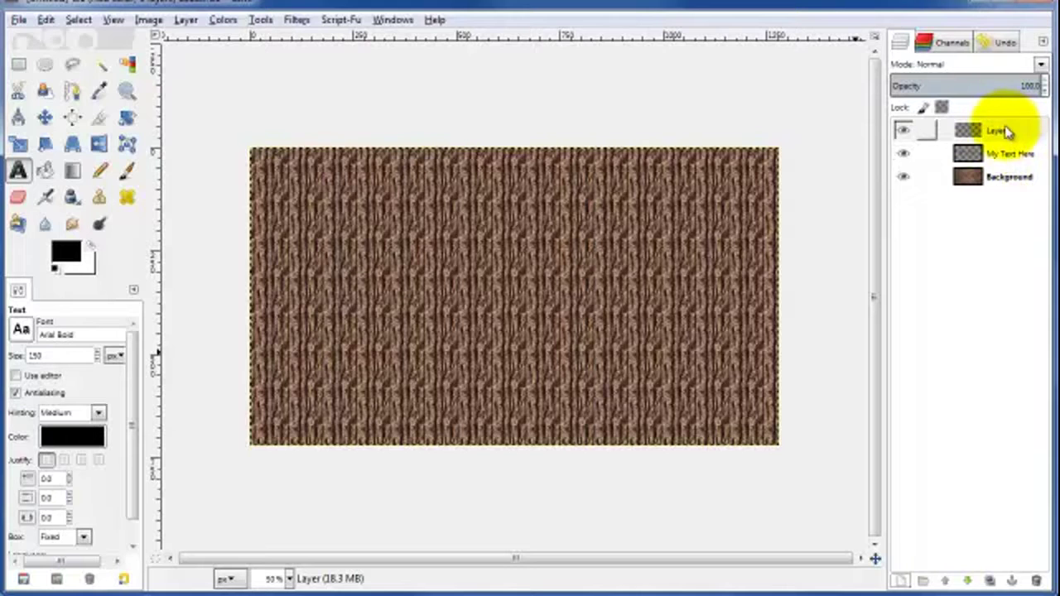
click(999, 162)
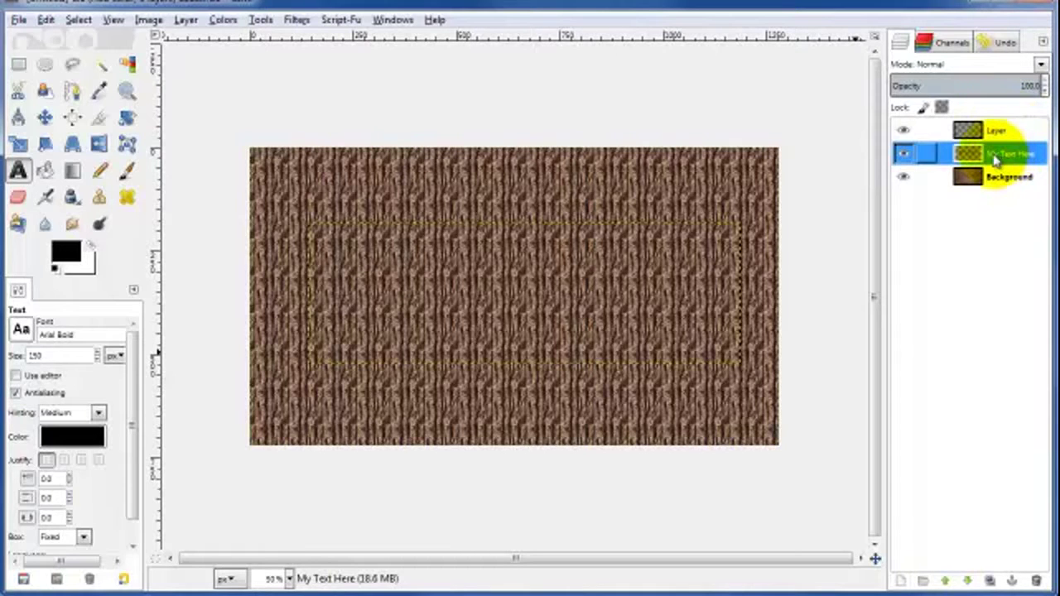
right_click(990, 158)
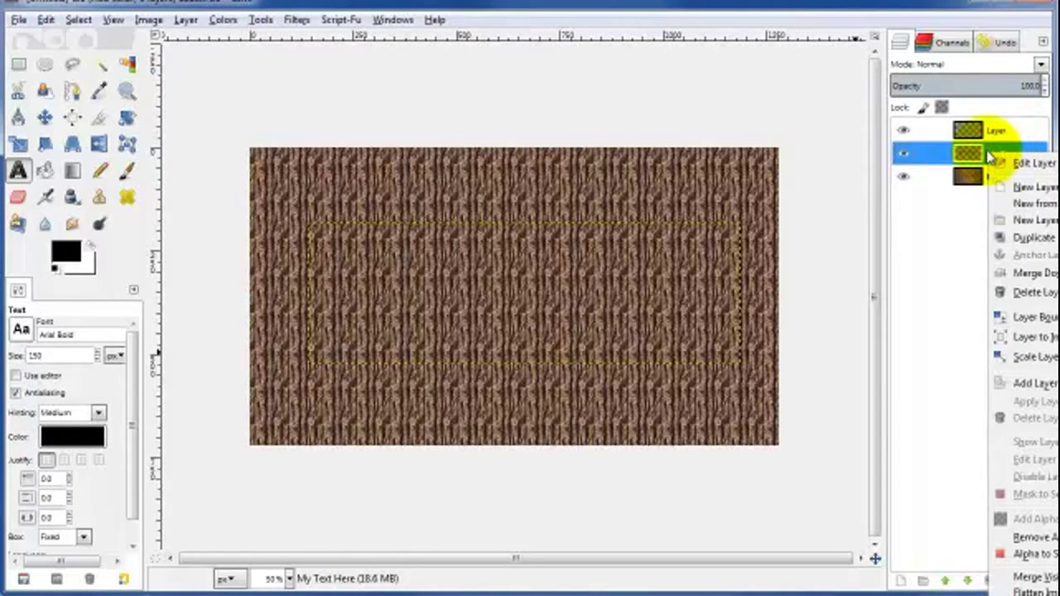
click(1031, 557)
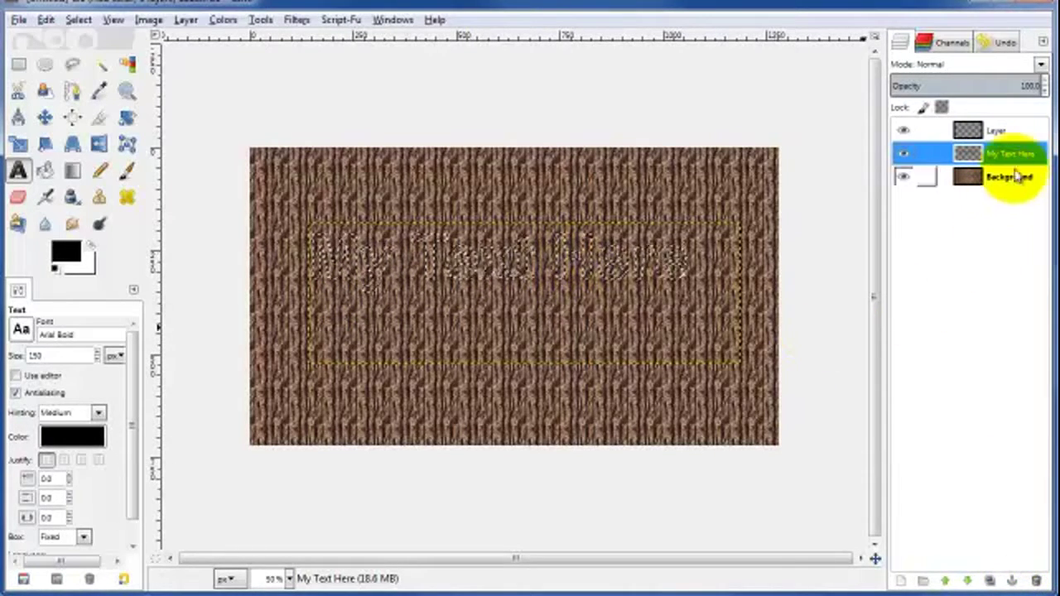
Step: Make the new transparent layer active and grow the text selection by 8 px
click(1011, 131)
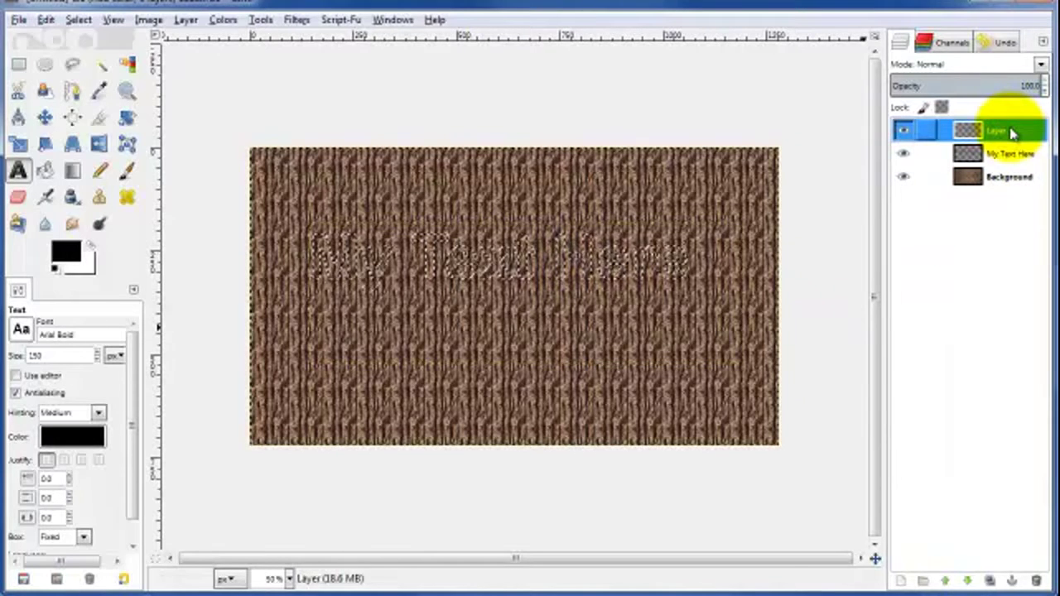
click(77, 20)
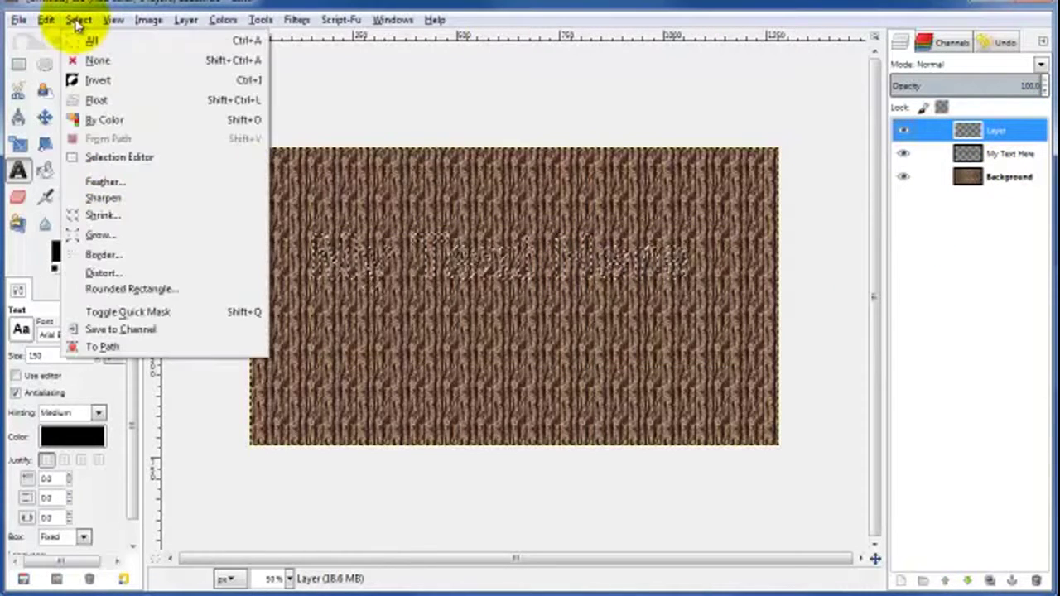
click(93, 236)
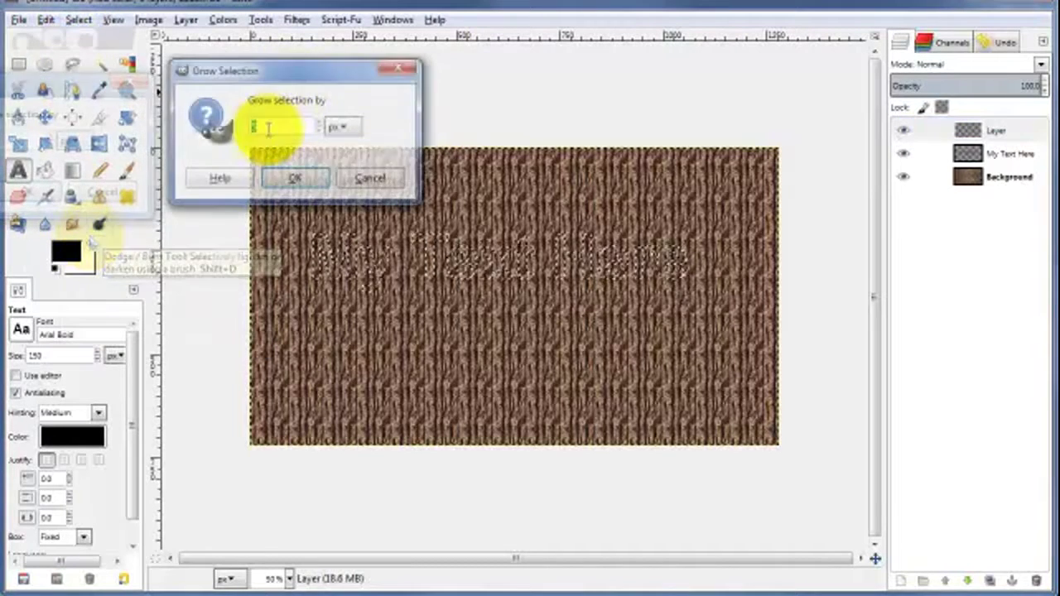
text(8)
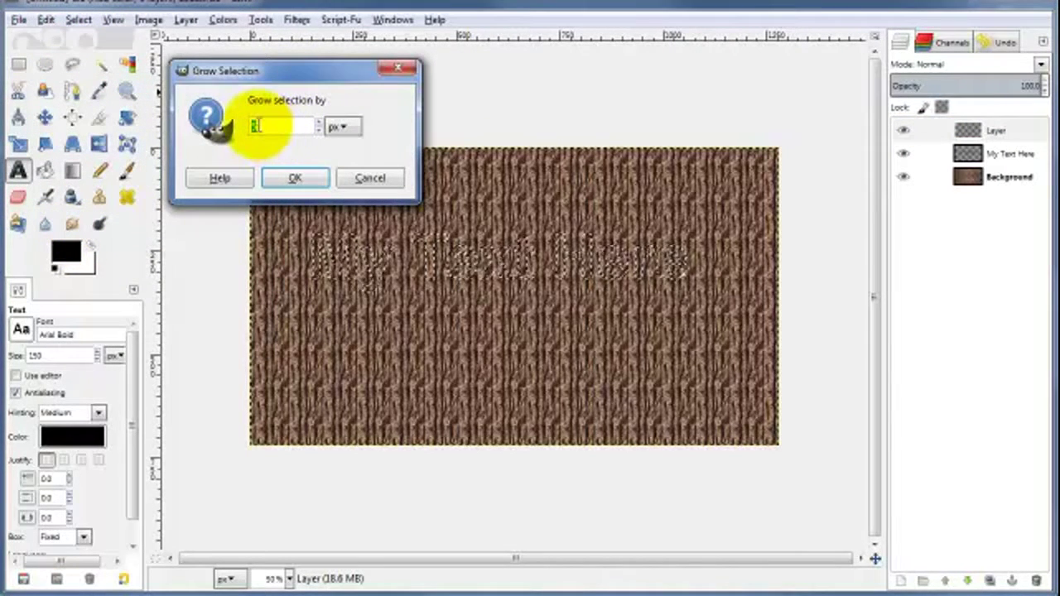
click(290, 182)
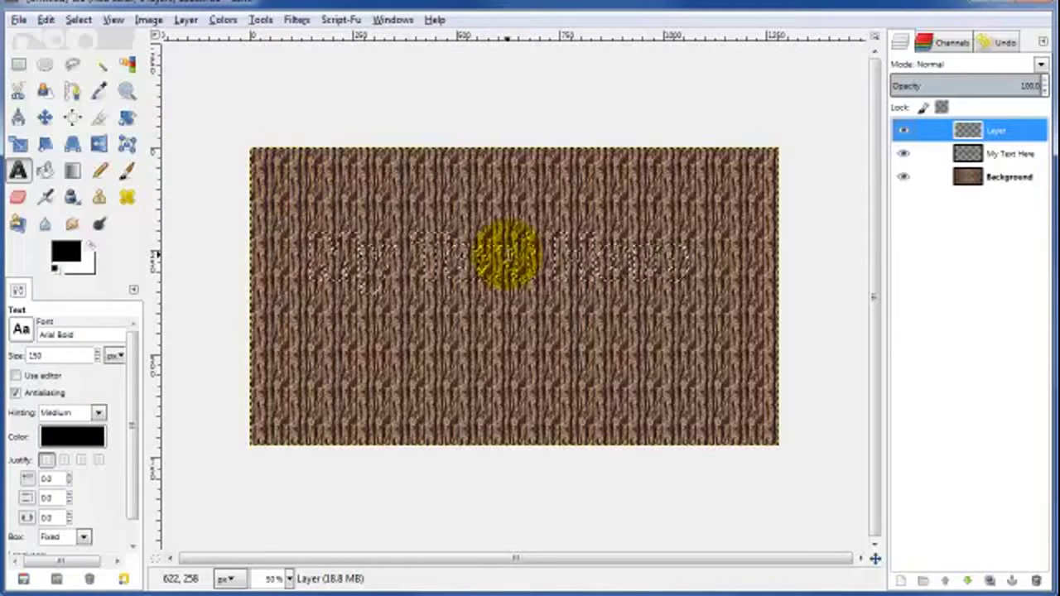
Step: Fill the grown text selection on the new transparent layer with the black foreground colour using Bucket Fill
click(45, 172)
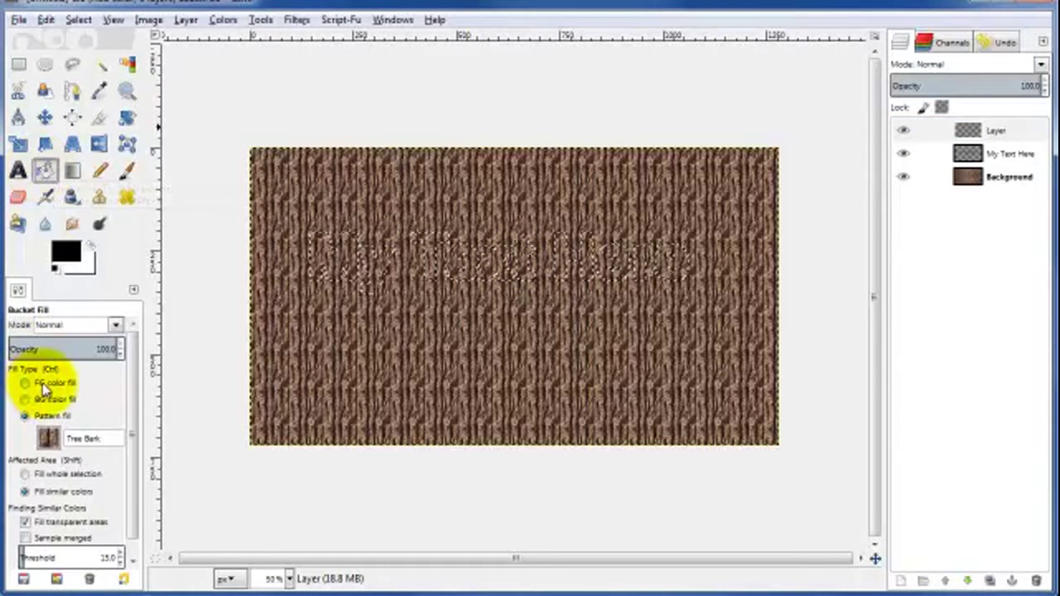
click(55, 383)
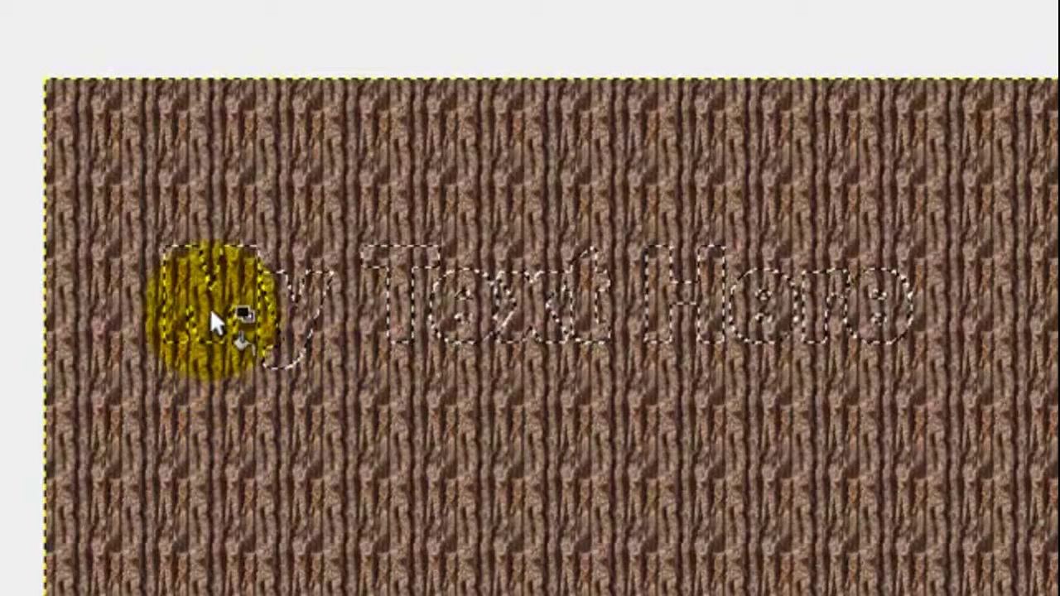
mouse_move(197, 292)
mouse_down()
mouse_move(327, 313)
mouse_move(321, 299)
mouse_move(289, 321)
mouse_move(281, 303)
mouse_up()
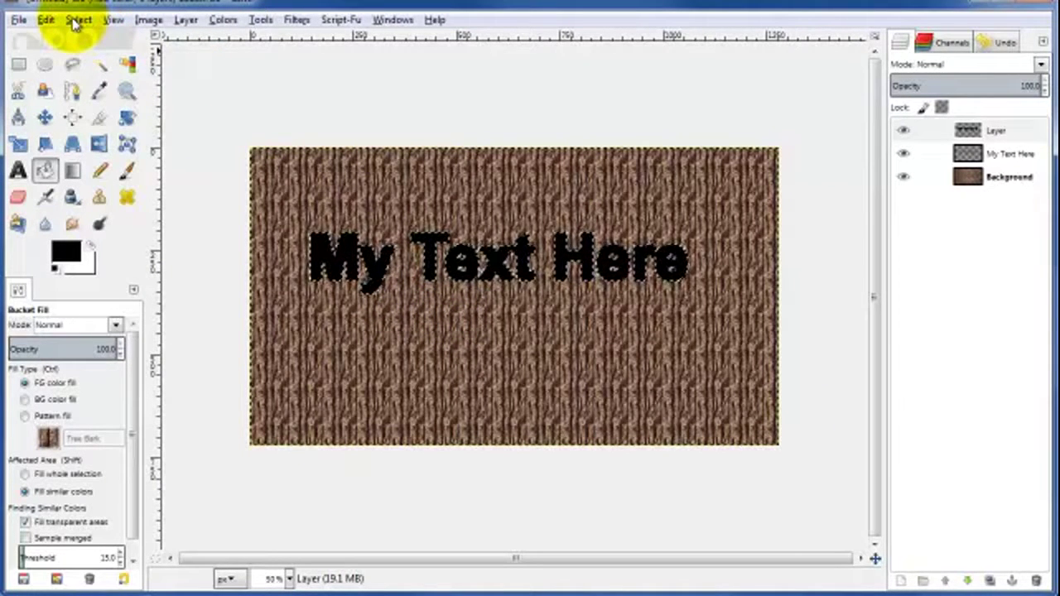
Step: Select the whole image and apply a Gaussian Blur with linked 20 px horizontal and vertical radii to the black lettering layer
click(76, 20)
click(77, 44)
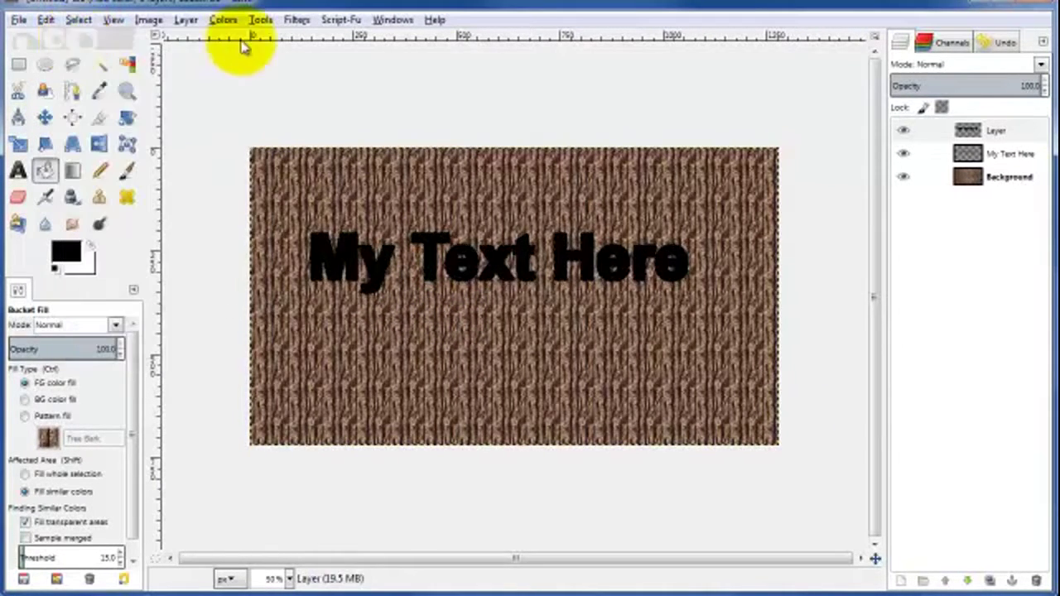
click(296, 22)
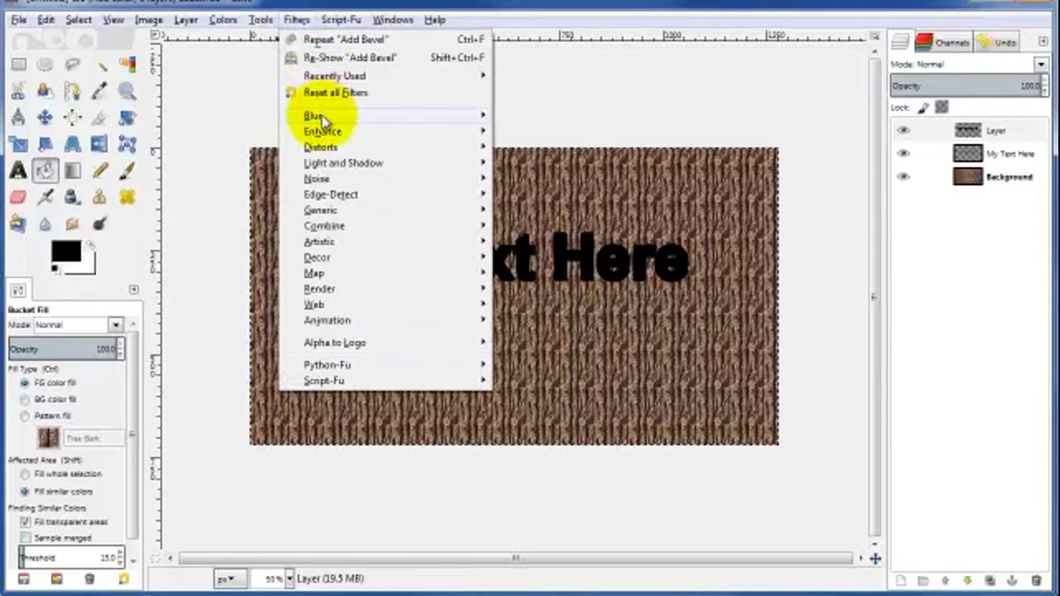
mouse_move(392, 120)
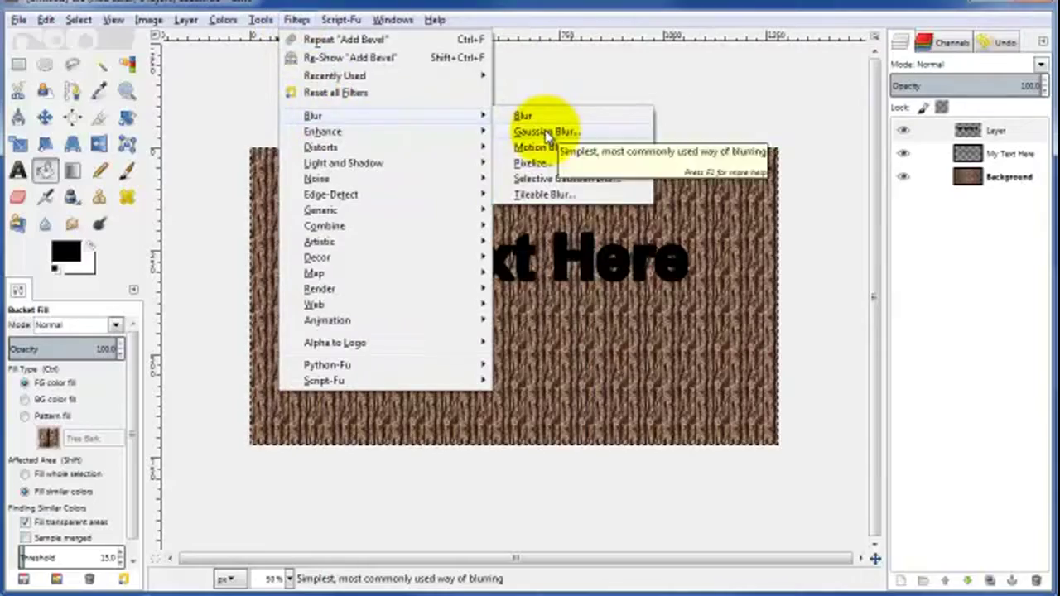
click(545, 130)
drag(581, 434, 580, 196)
drag(478, 172, 526, 78)
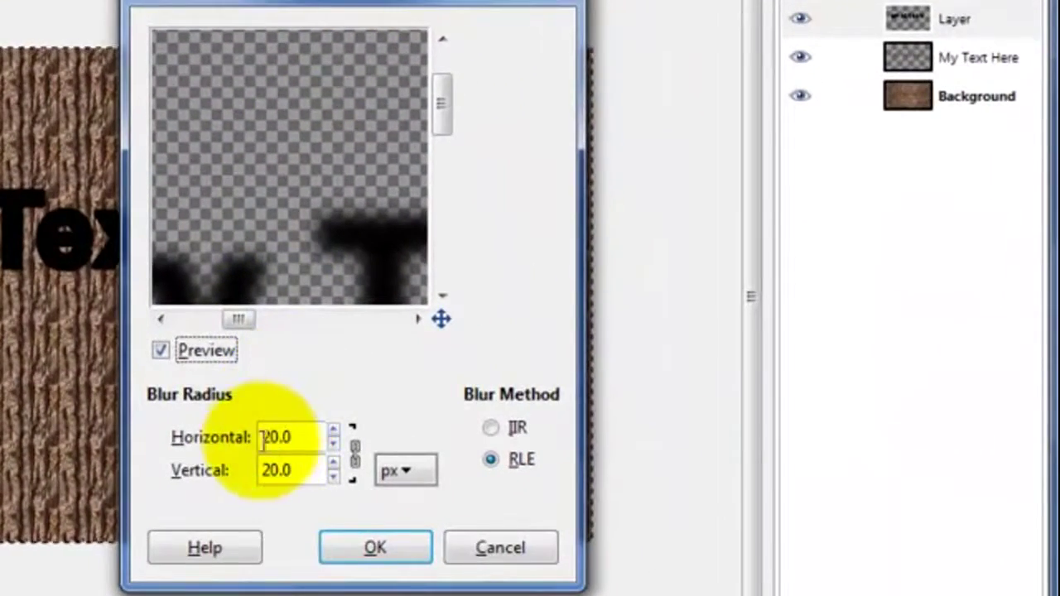
click(354, 464)
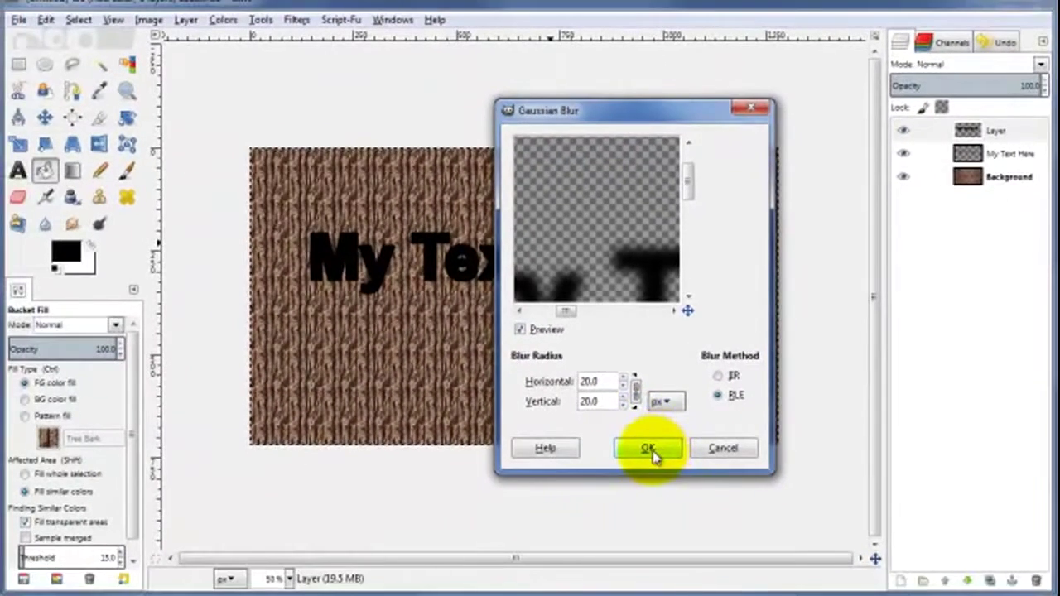
click(649, 450)
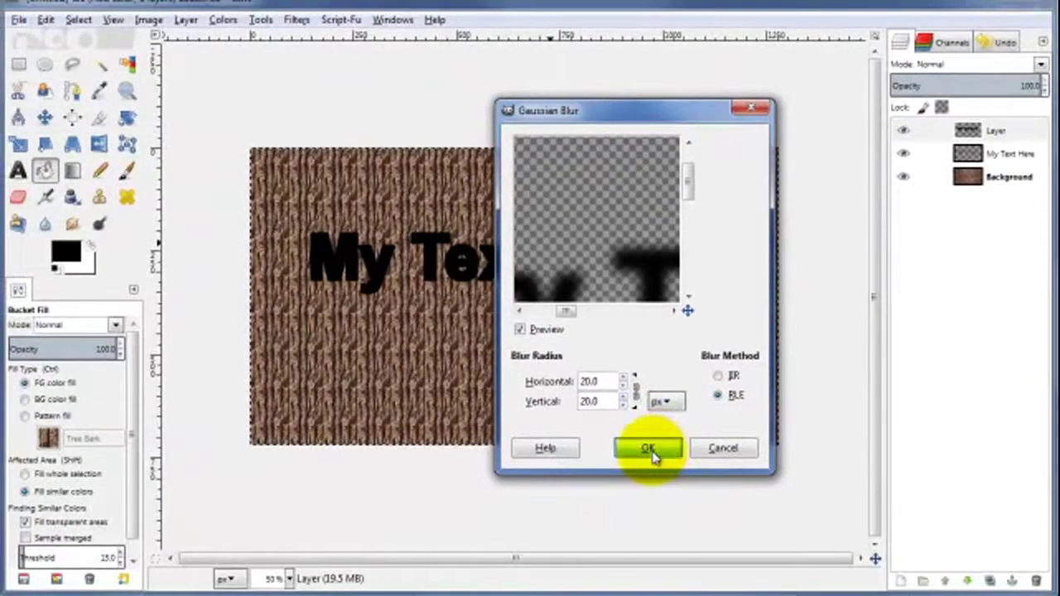
Step: Raise the My Text Here layer above the blurred black layer and convert its alpha to a selection
click(994, 157)
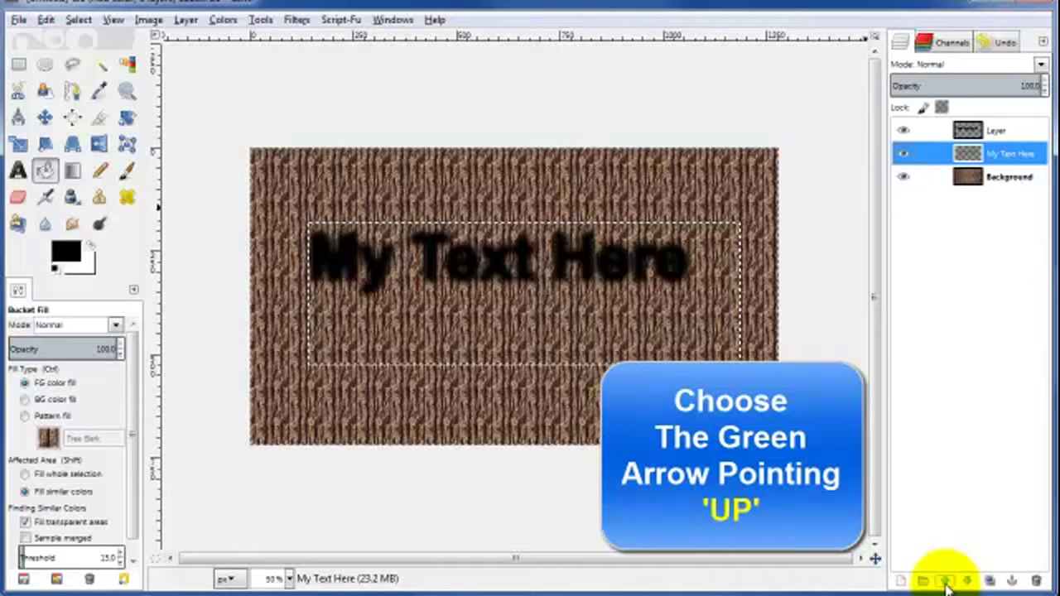
click(946, 582)
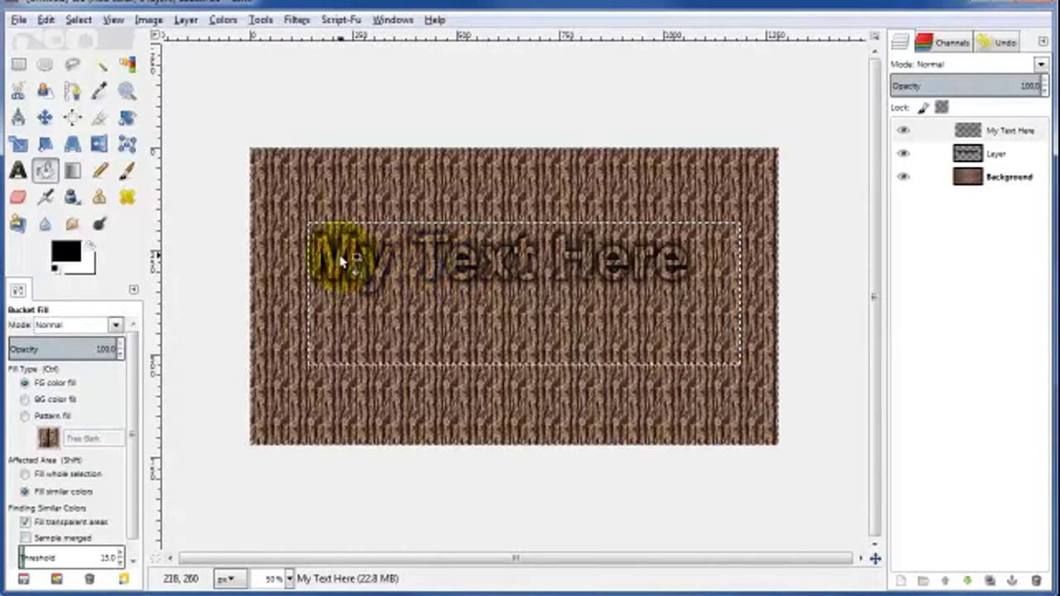
click(1009, 135)
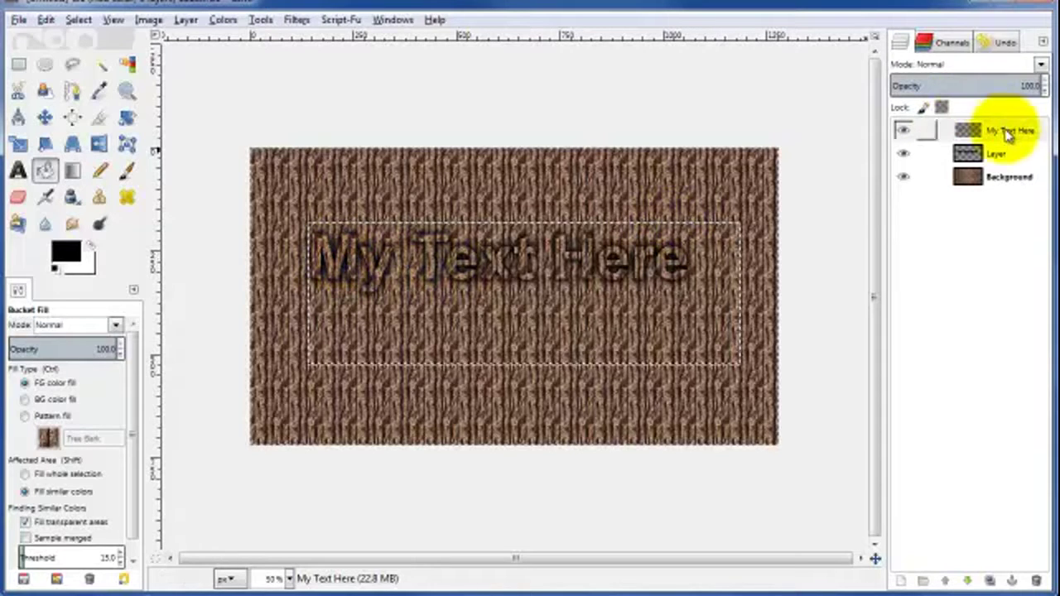
click(1018, 136)
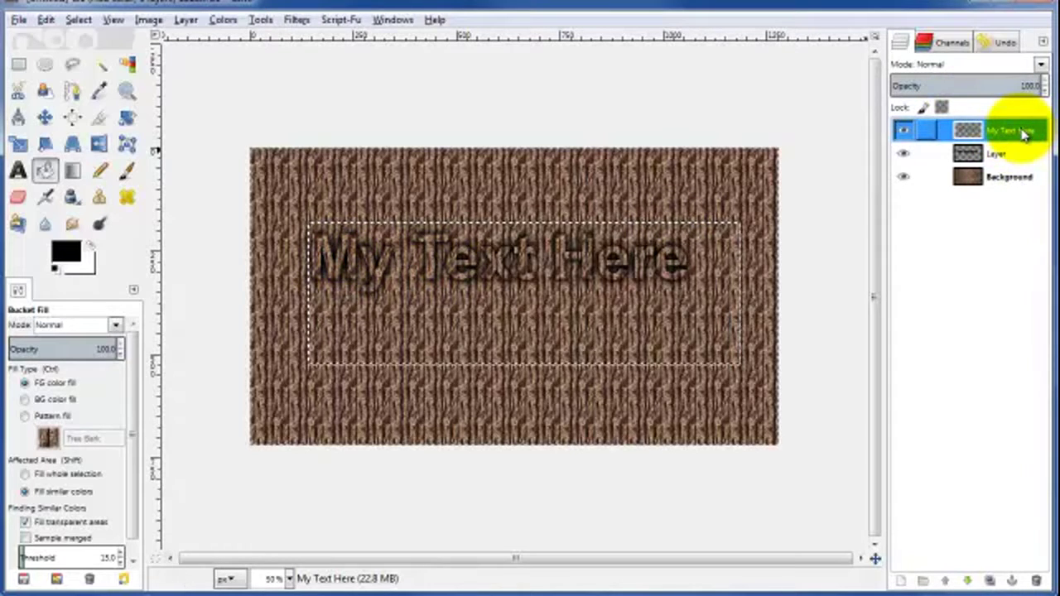
right_click(1002, 135)
click(1026, 532)
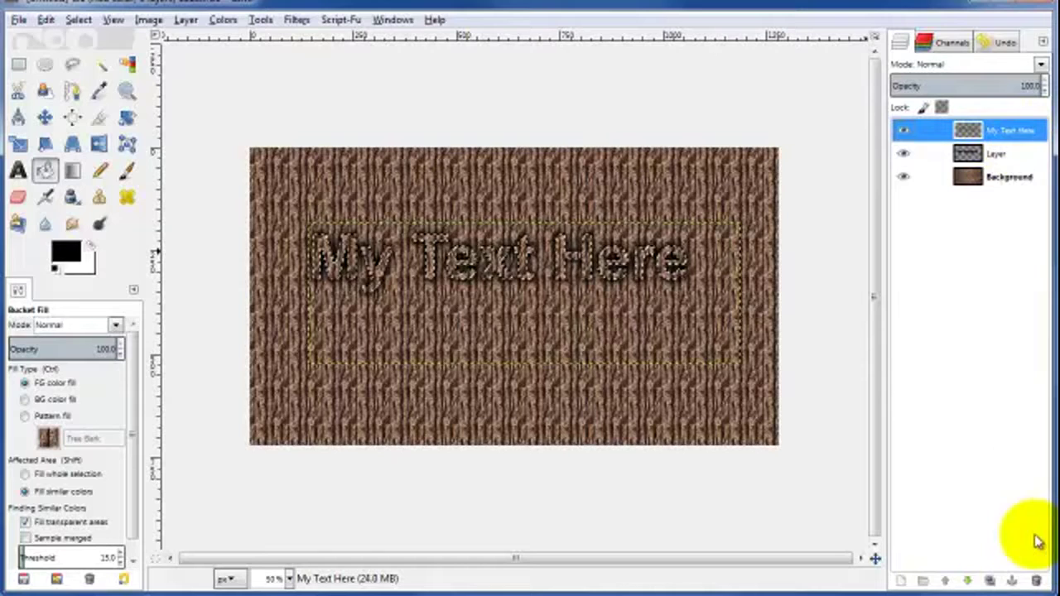
Step: Apply the Add Bevel filter to the My Text Here layer with a thickness of 7, without working on a copy
click(297, 20)
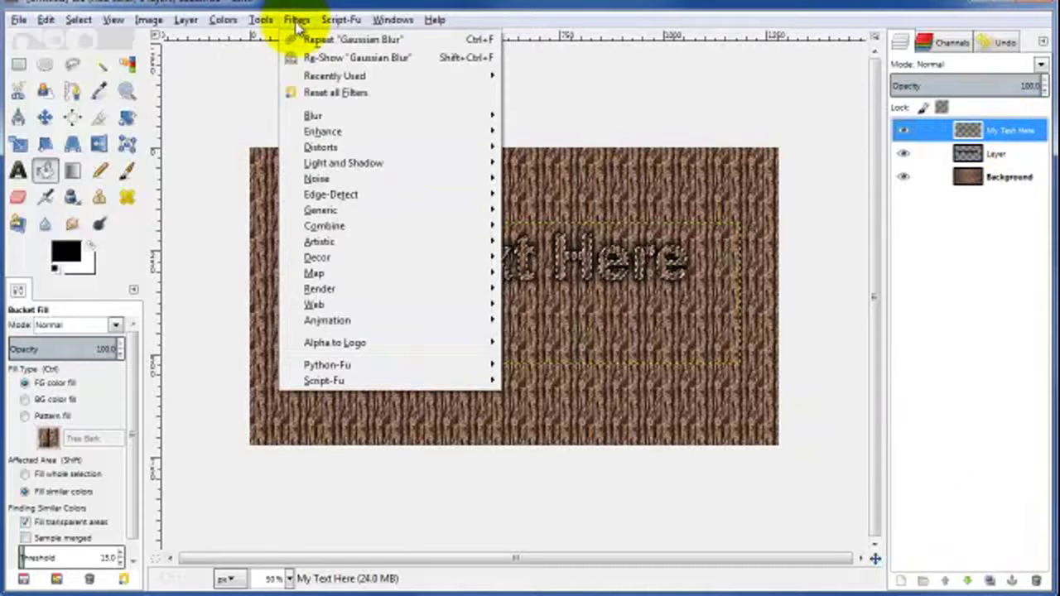
mouse_move(326, 267)
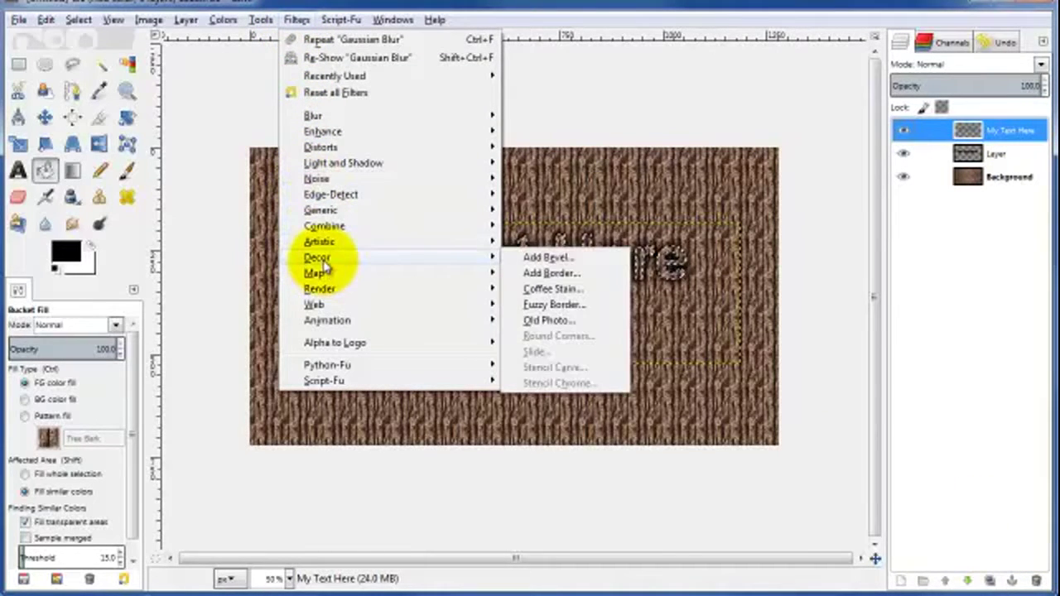
click(537, 263)
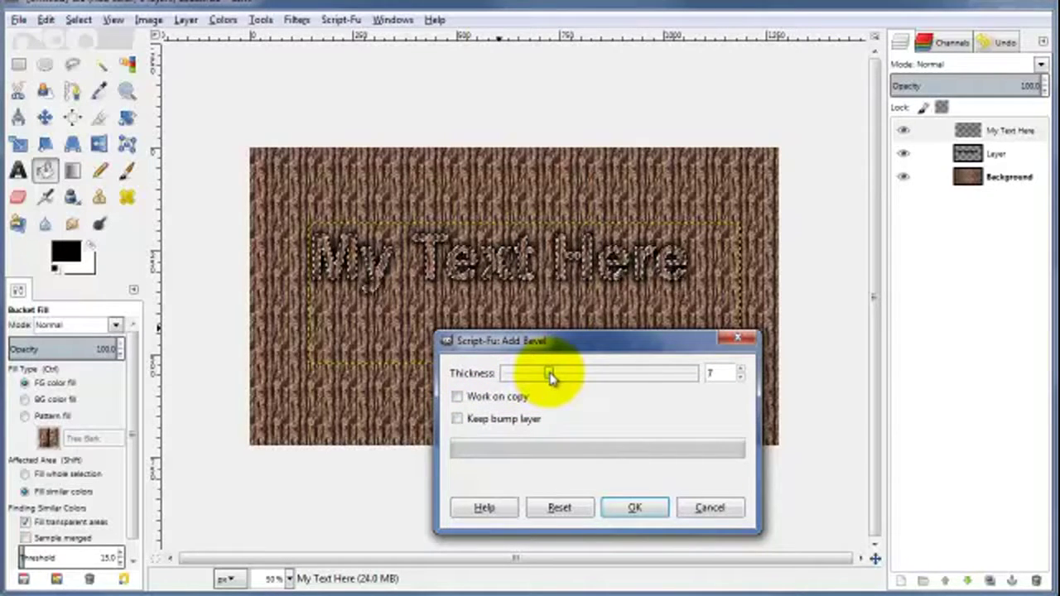
click(639, 513)
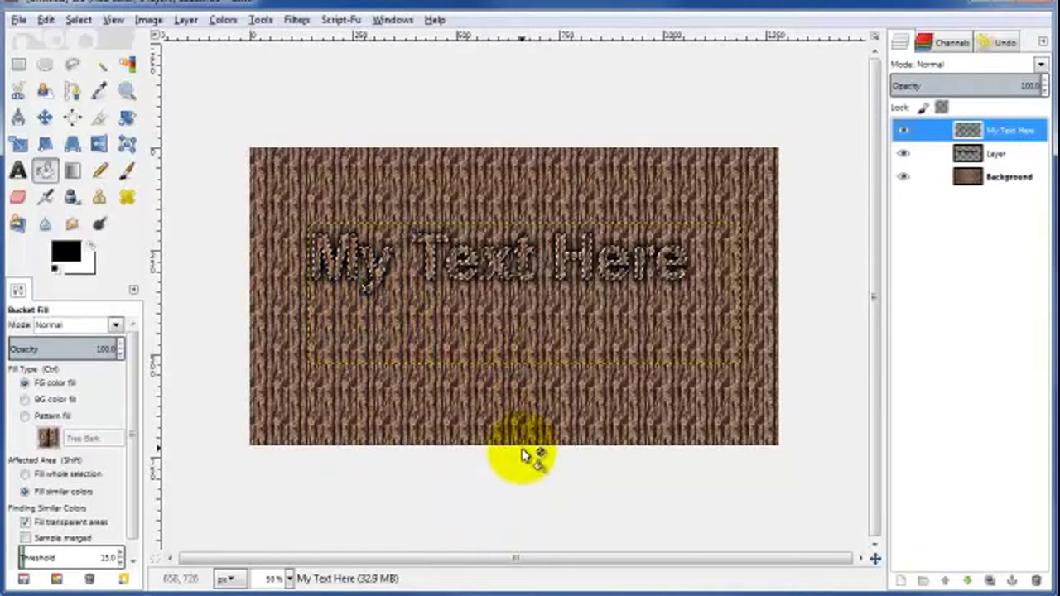
Step: Inspect the bevelled lettering up close and clear the selection around it
key(1)
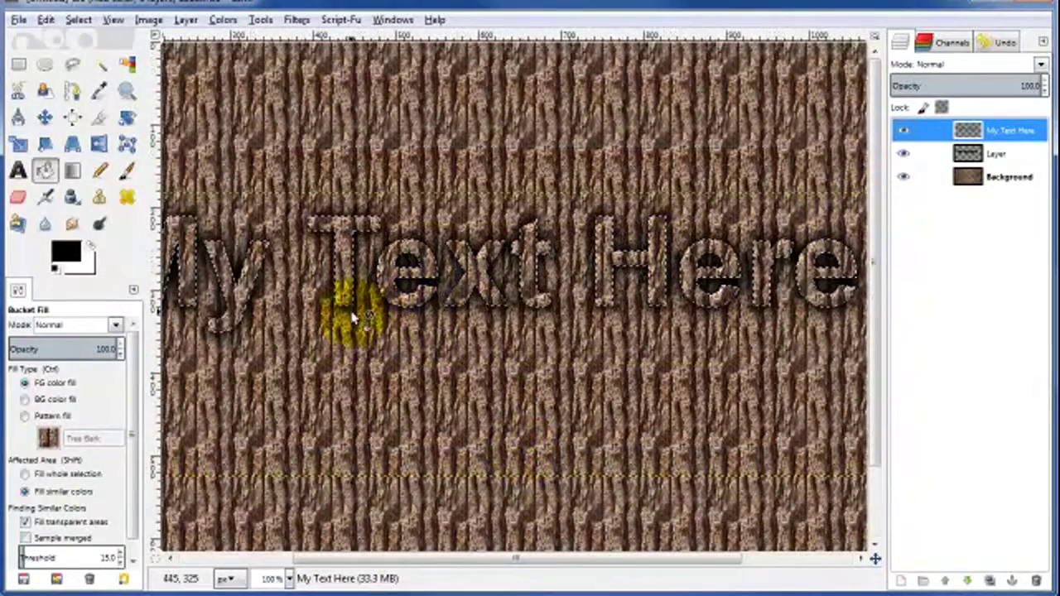
click(45, 117)
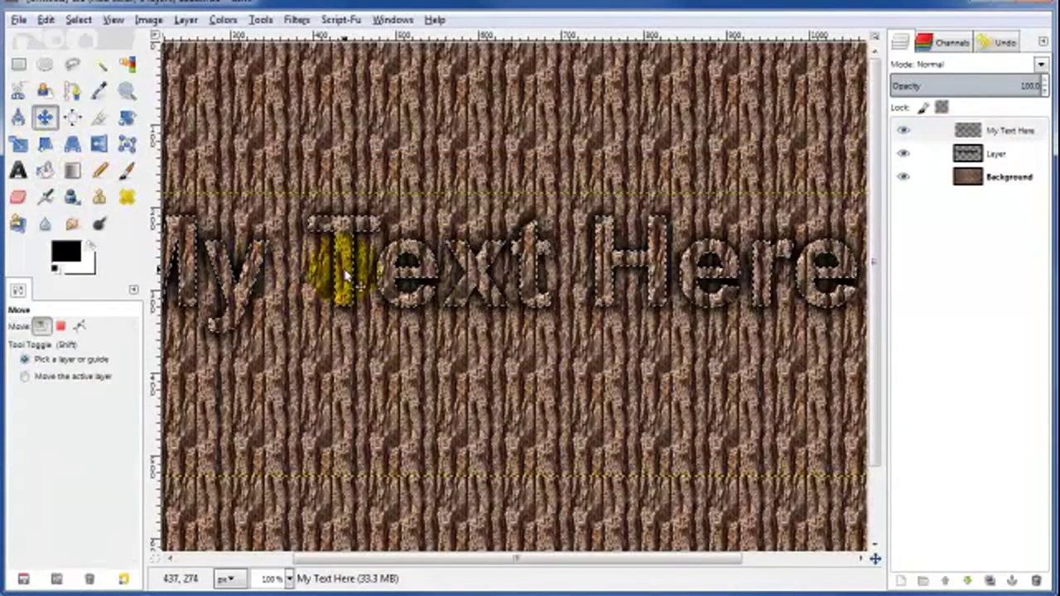
drag(346, 276, 346, 276)
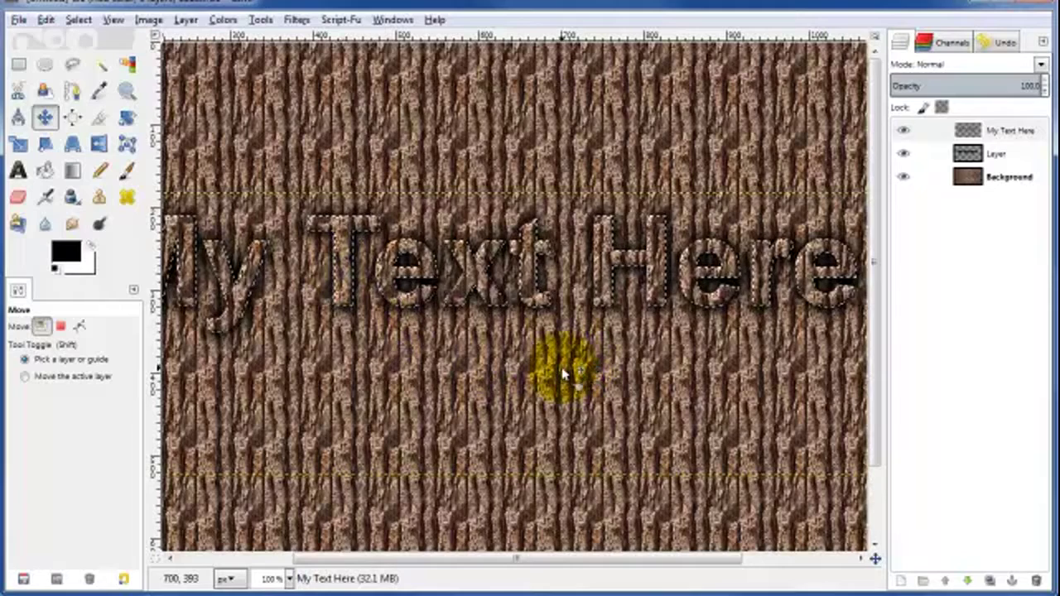
click(81, 20)
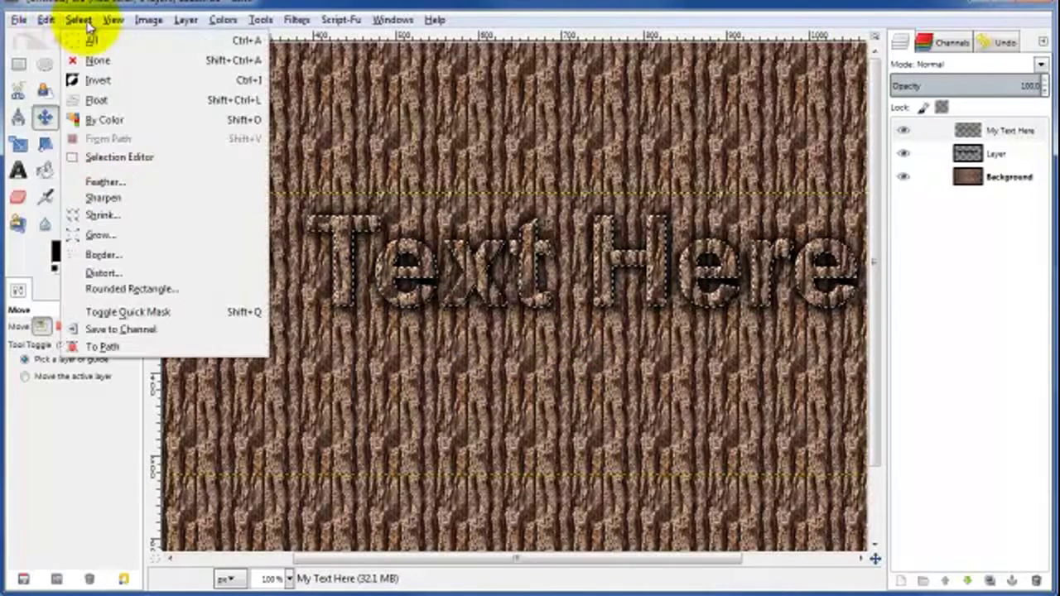
click(93, 61)
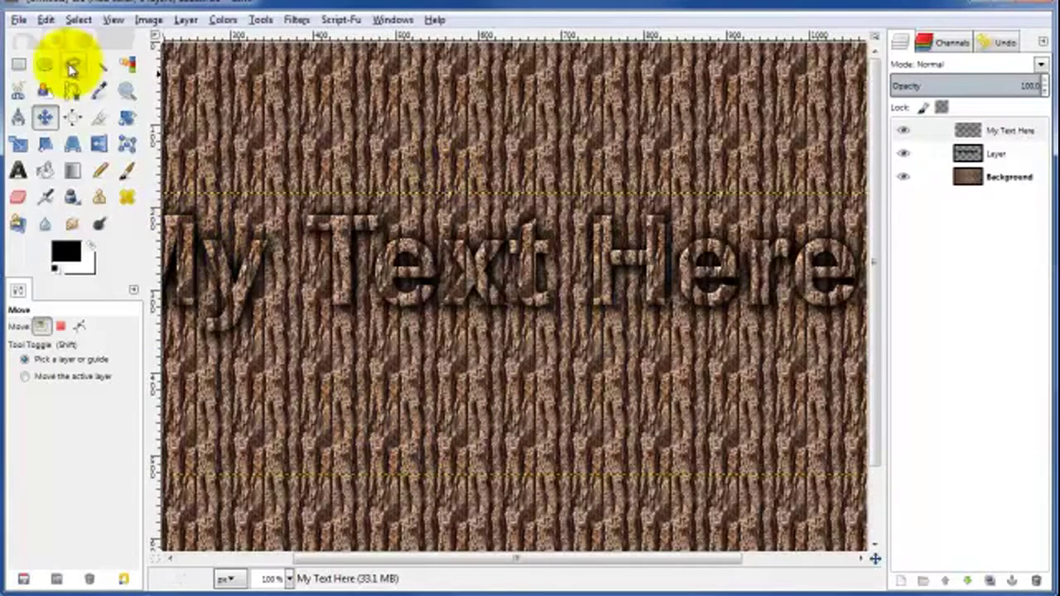
Step: Crop the image around the lettering to about 1084 × 306 px, starting at about 60, 100 px
click(19, 22)
click(29, 239)
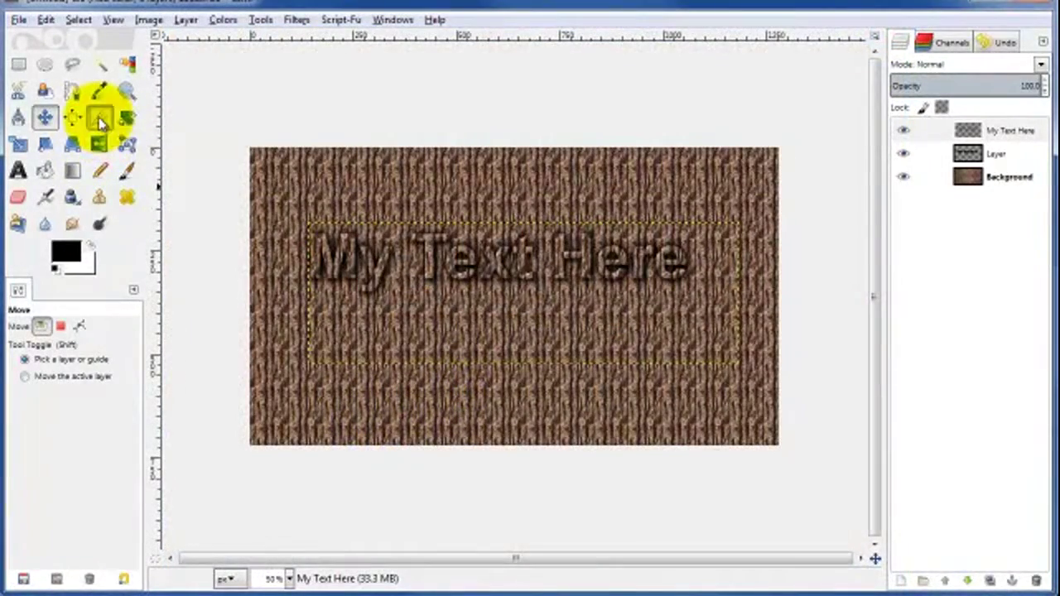
click(99, 119)
drag(275, 188, 722, 317)
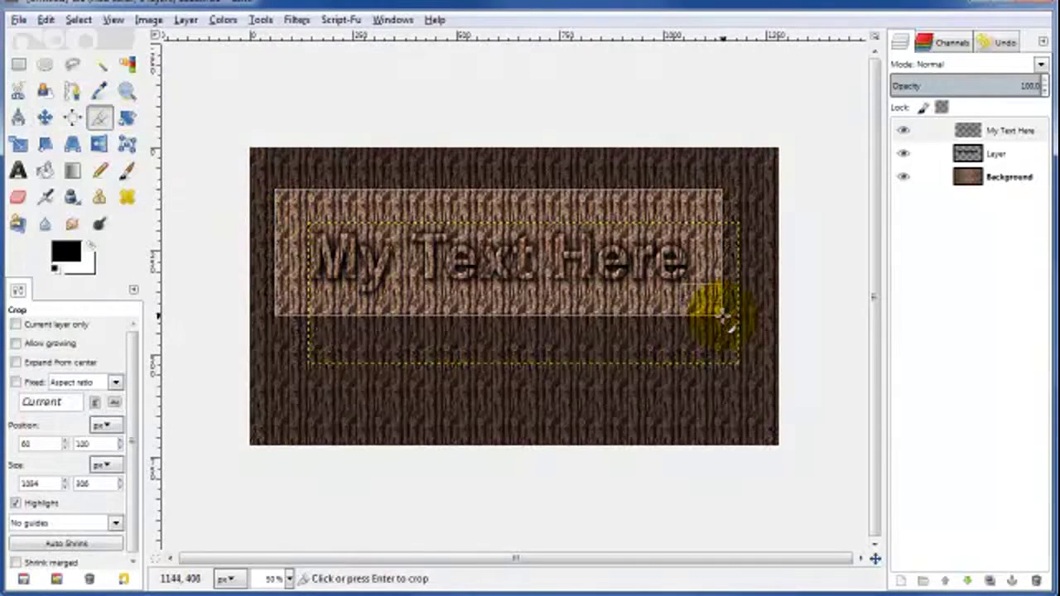
click(710, 313)
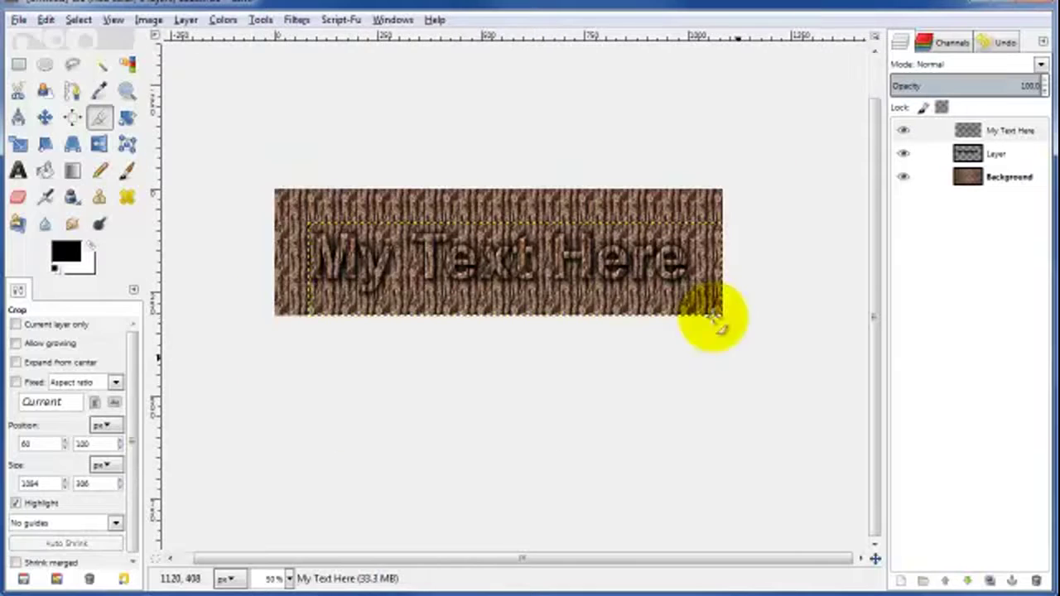
Step: Export the cropped image as Untitled.jpg to the Working folder on the Desktop
click(18, 20)
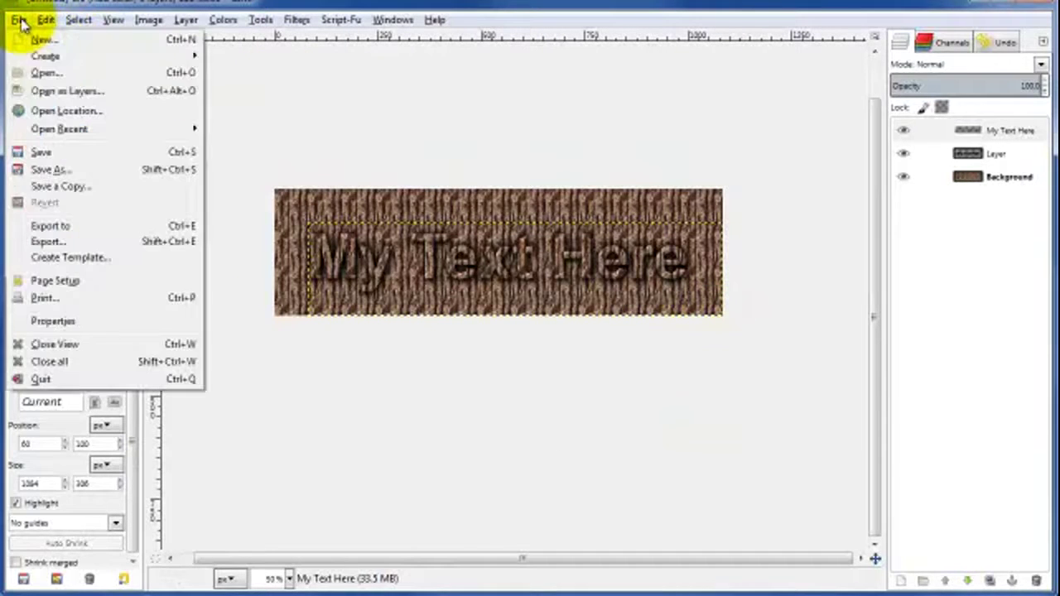
click(47, 241)
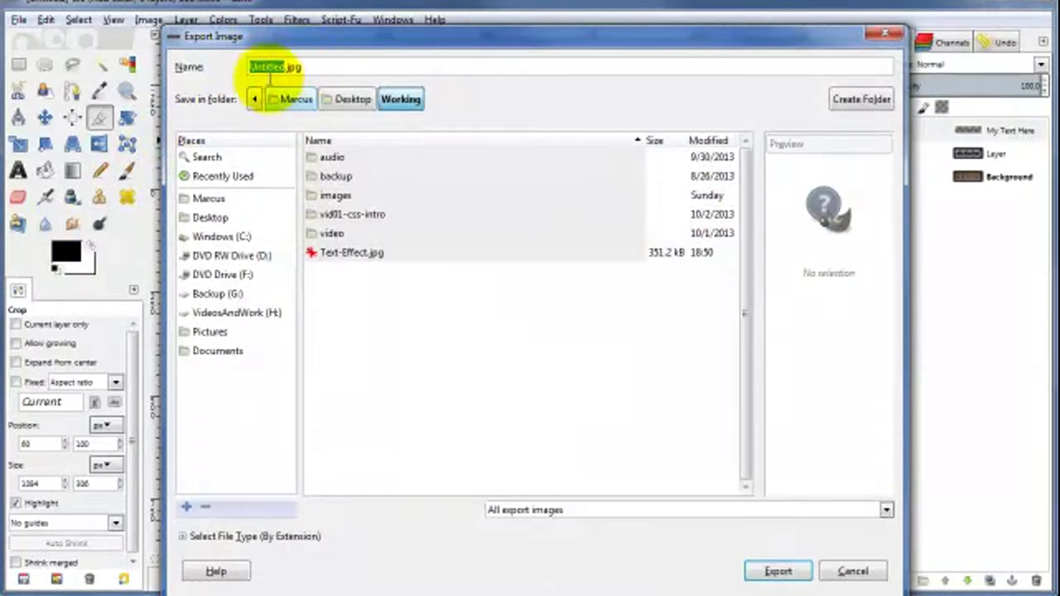
click(777, 571)
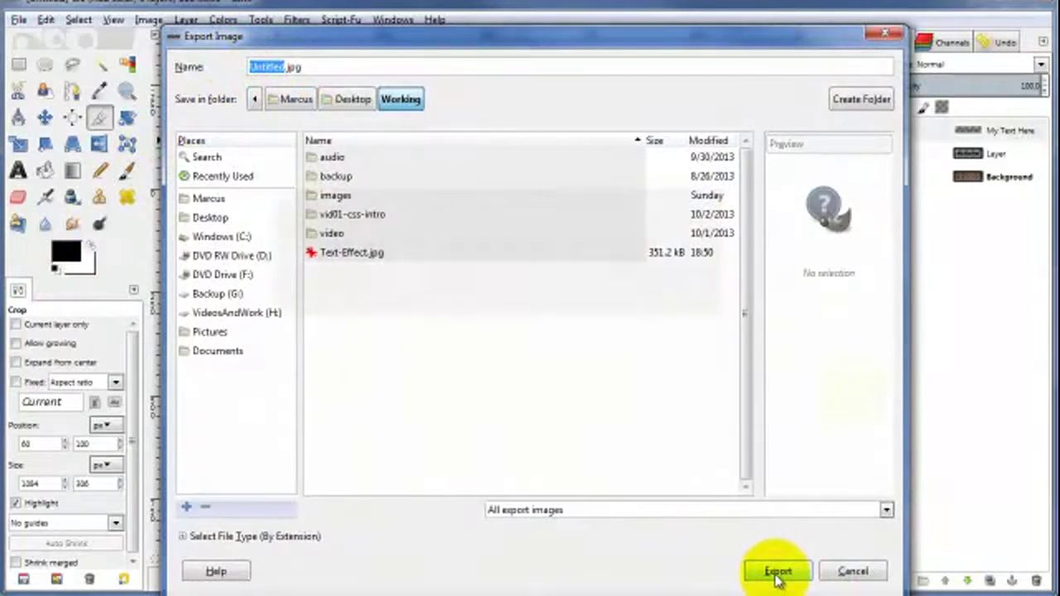